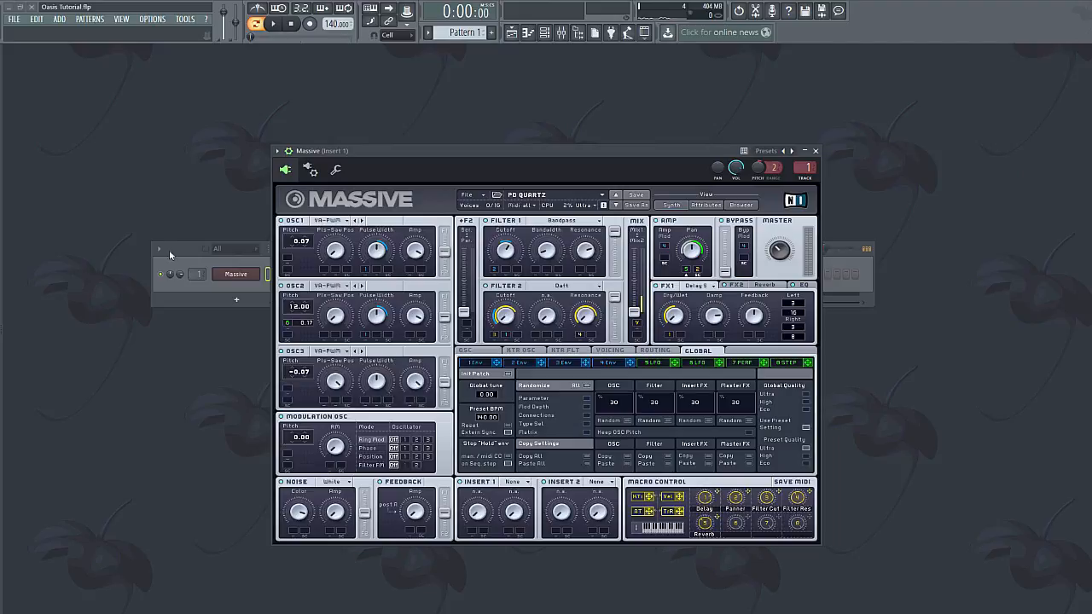
Step: Open the Massive channel's piano roll and place a half-bar chord of C#5, E5 and G#5 at bar 1, then play it back
right_click(260, 274)
left_click(267, 274)
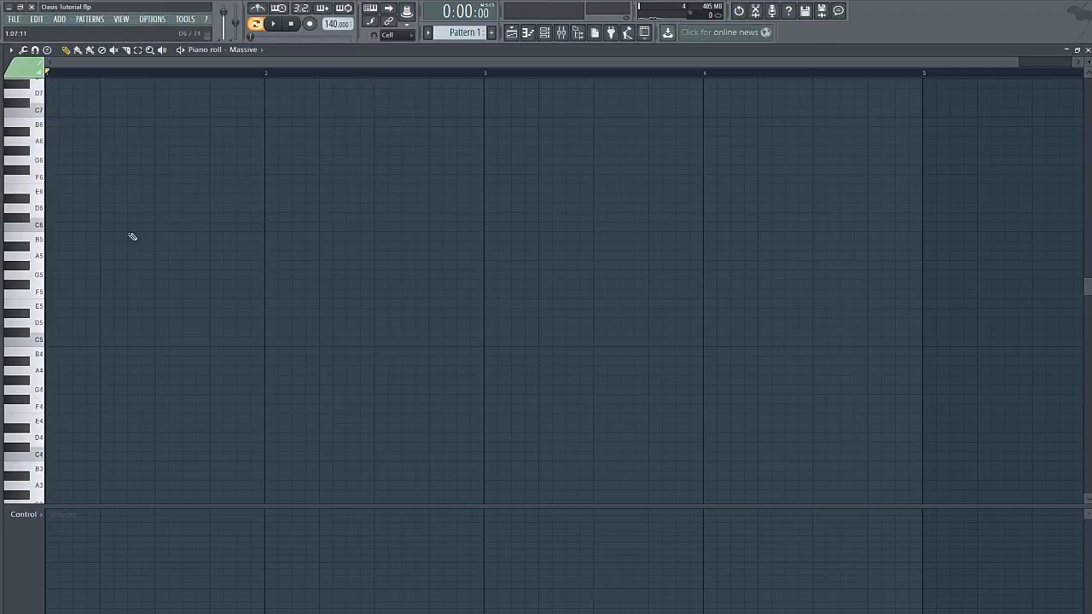
scroll(86, 311, "down", 2)
left_click(60, 306)
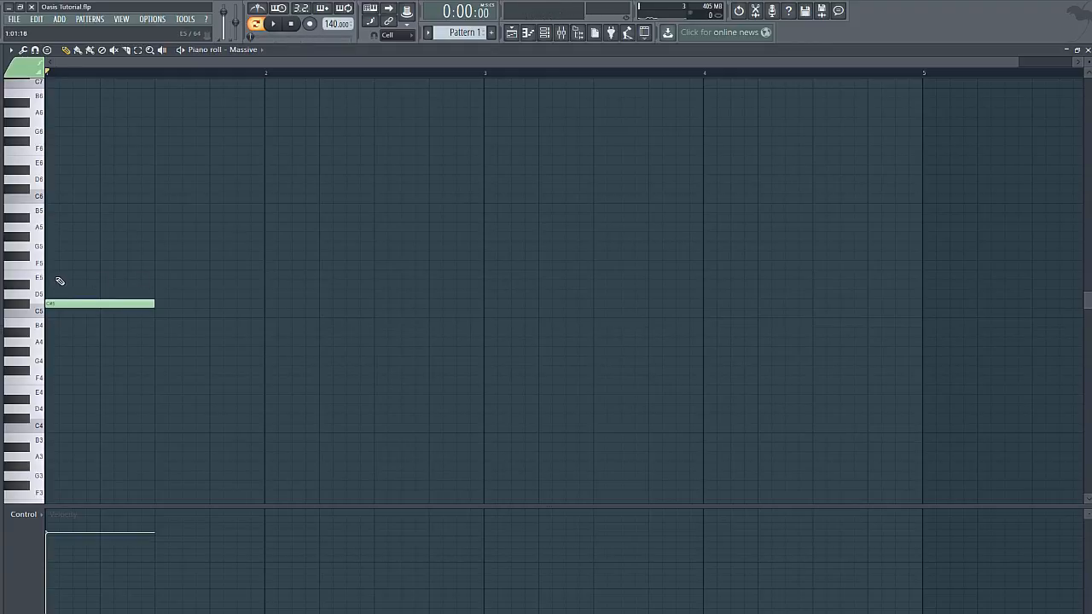
left_click(57, 275)
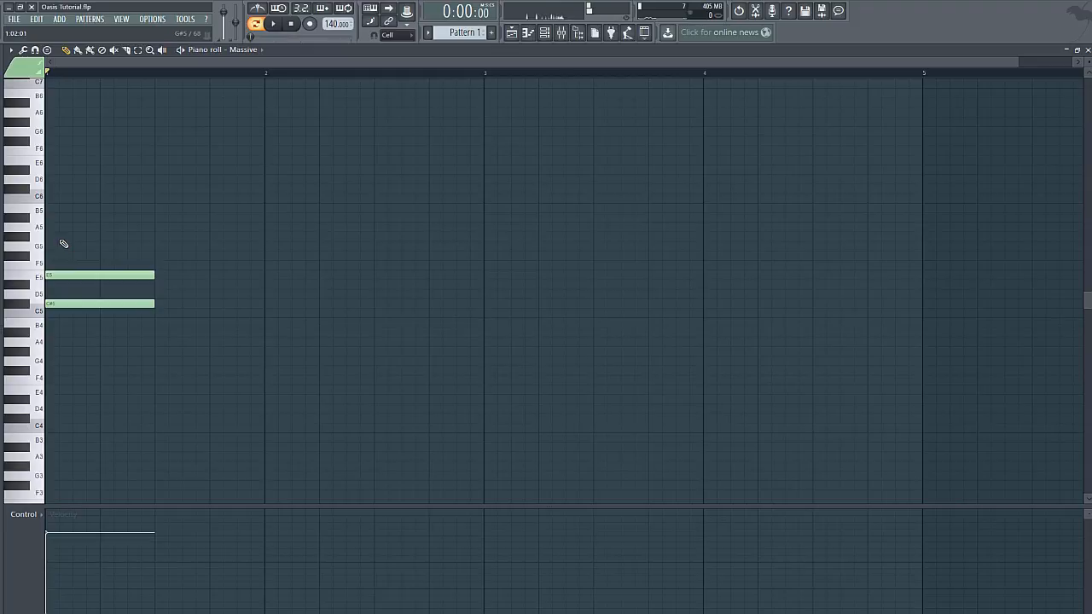
left_click(61, 237)
left_click(275, 23)
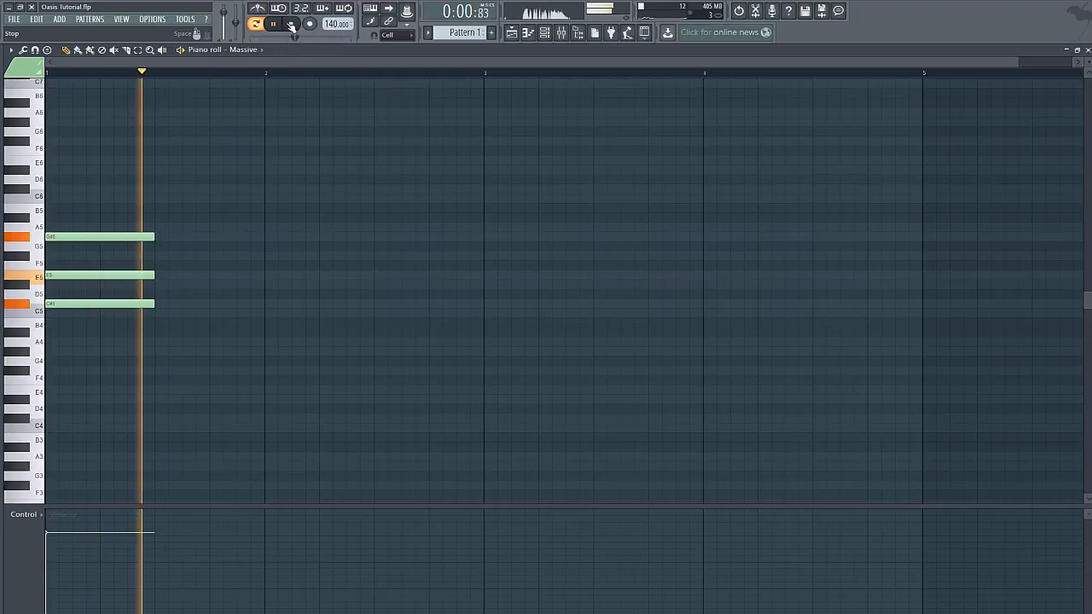
left_click(291, 25)
Step: Add a two-step F#5 note midway through bar 1, followed by a D#5 note filling the rest of the bar, and play the result
left_click(165, 256)
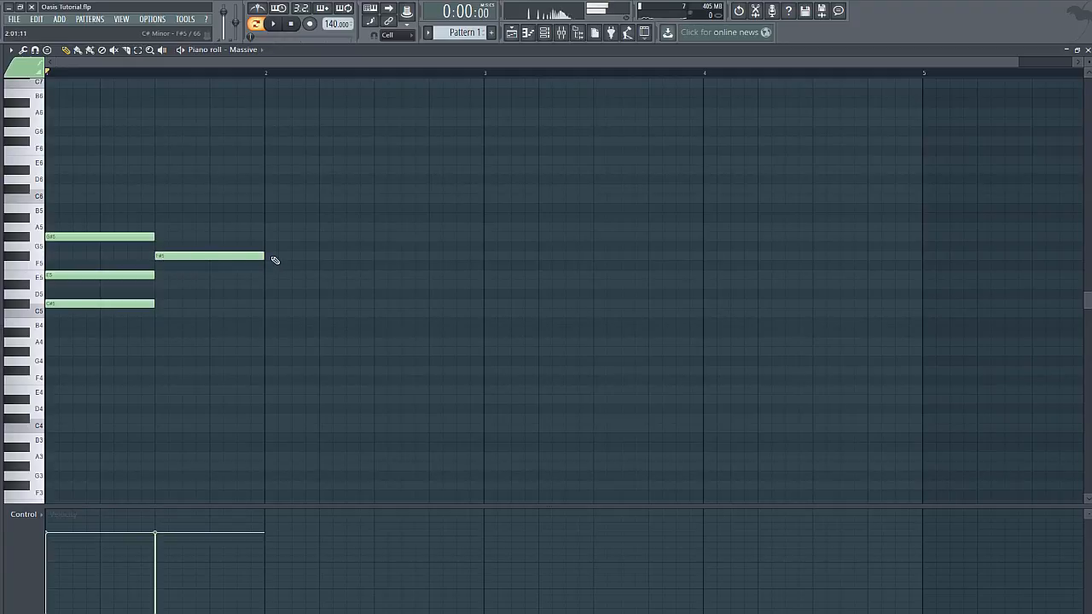
left_click_drag(267, 256, 182, 256)
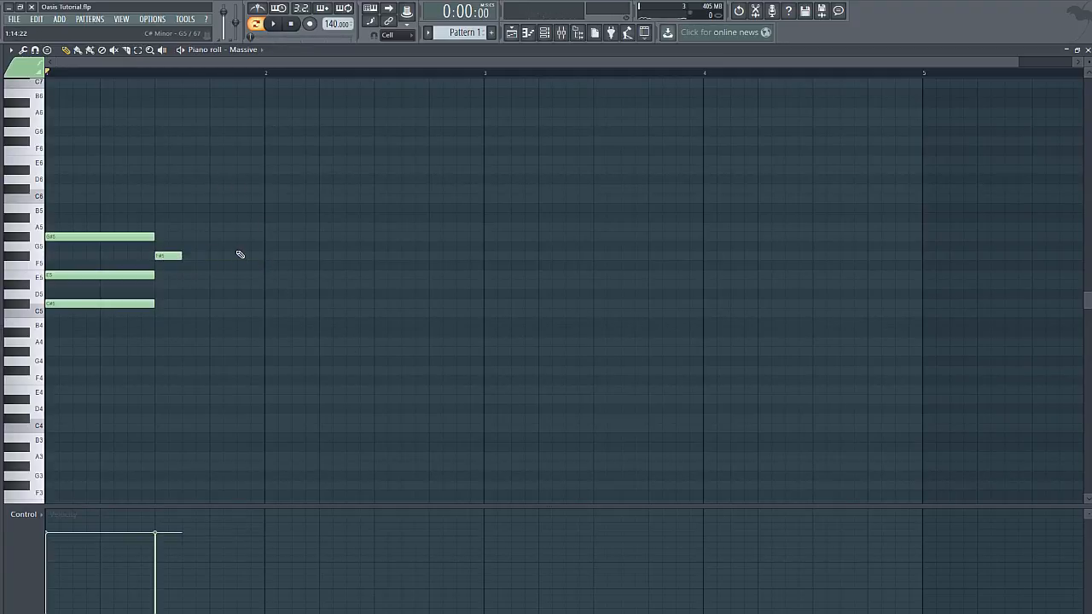
left_click(183, 286)
left_click_drag(208, 285, 263, 287)
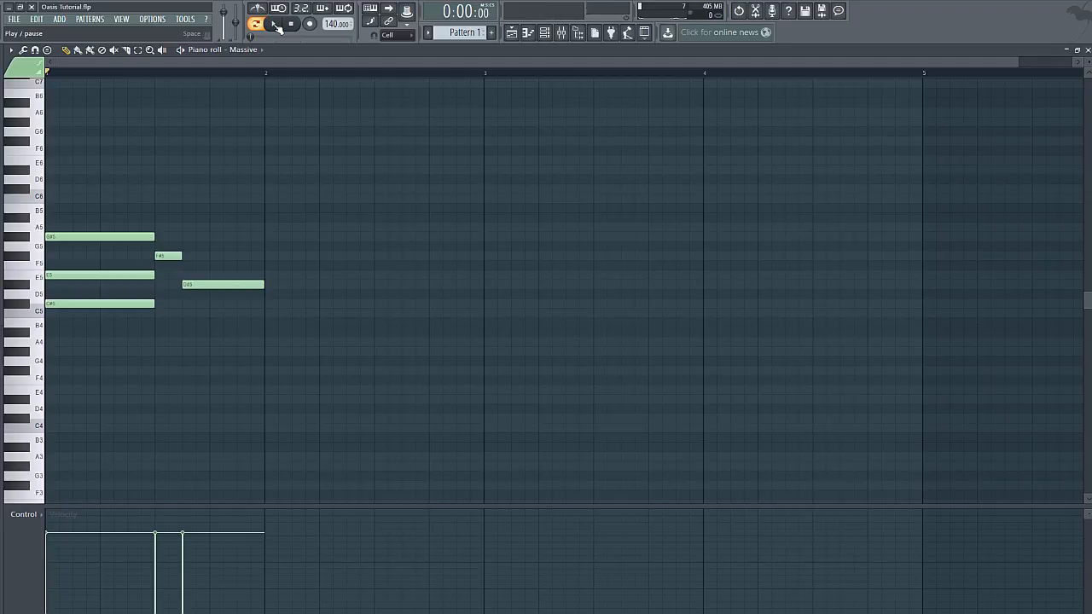
left_click(275, 24)
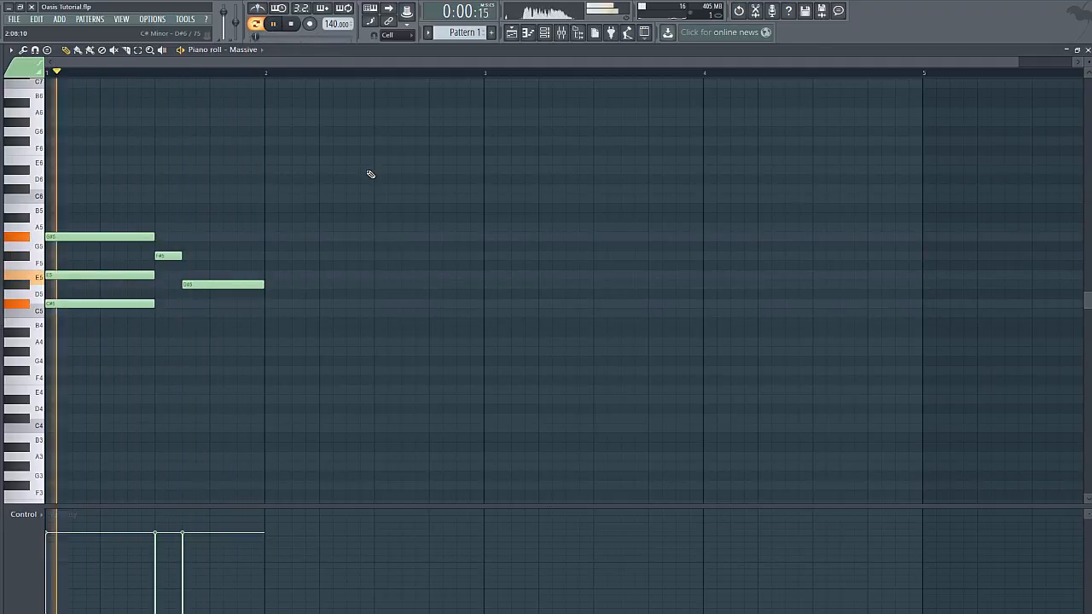
key("space")
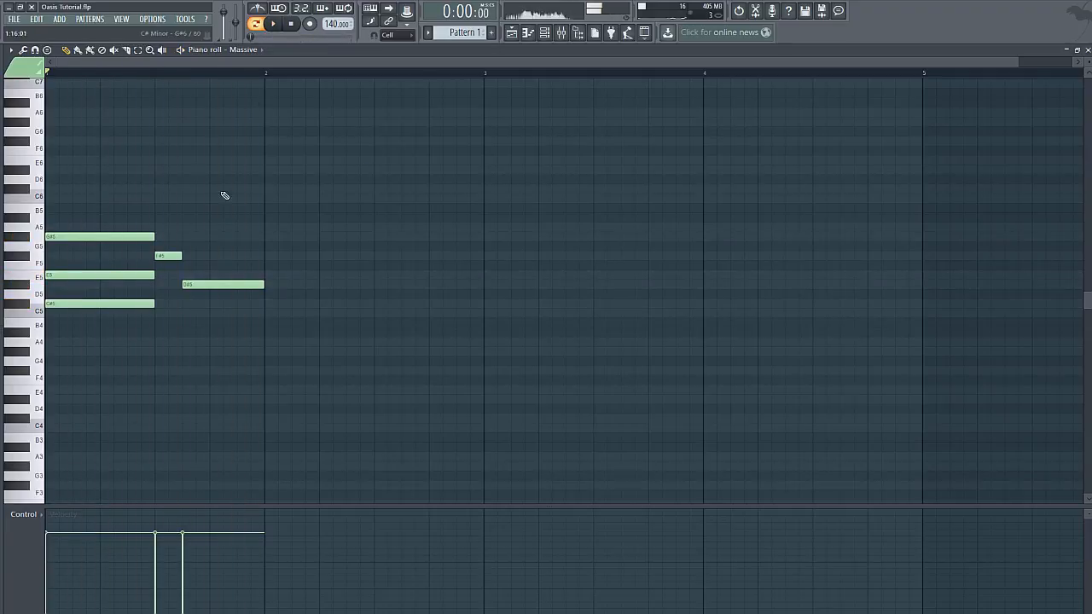
Step: Place half-bar D#5 and B4 notes at the start of bar 2, reusing the first chord's note length
left_click(128, 304)
left_click(282, 287)
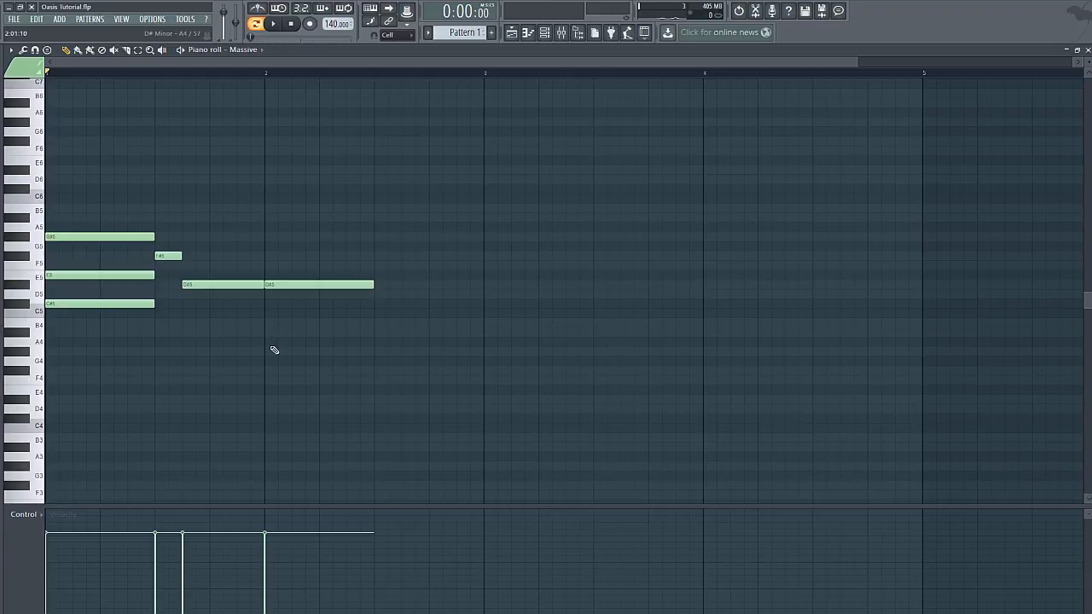
left_click_drag(267, 314, 266, 323)
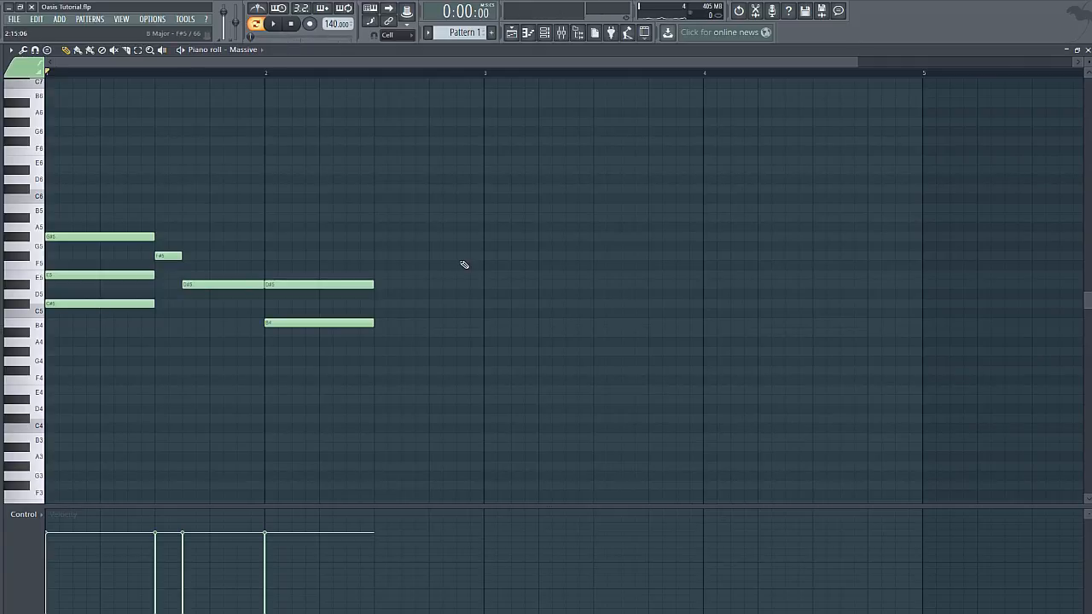
Step: Add a two-step E5 note midway through bar 2 and a G#5 note extending to the bar's end, then play the two bars
left_click(162, 255)
left_click(385, 275)
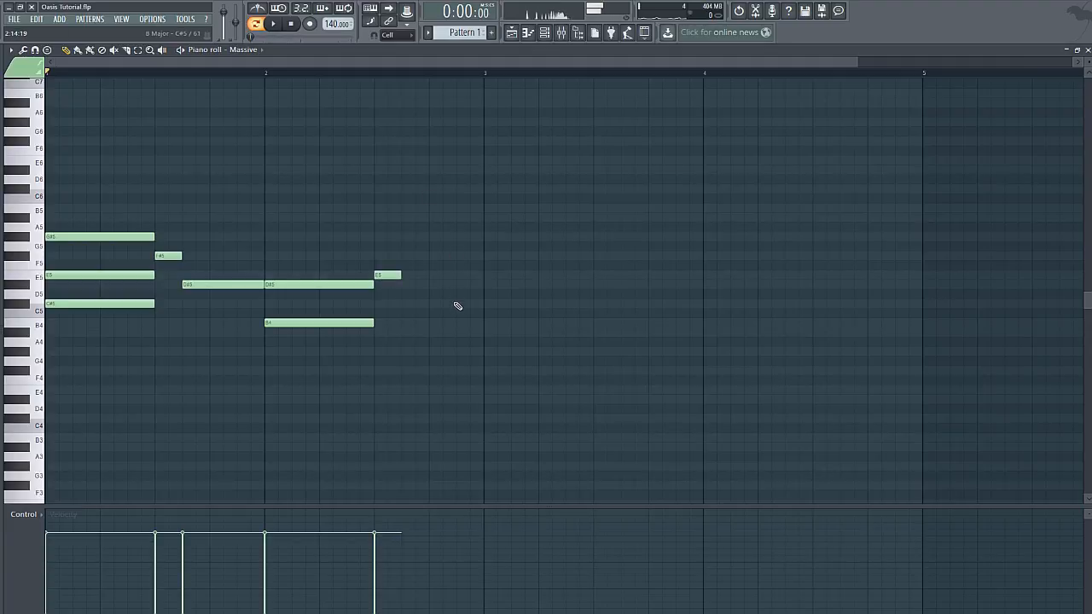
left_click(408, 237)
left_click(440, 236)
left_click_drag(442, 236, 479, 239)
right_click(463, 238)
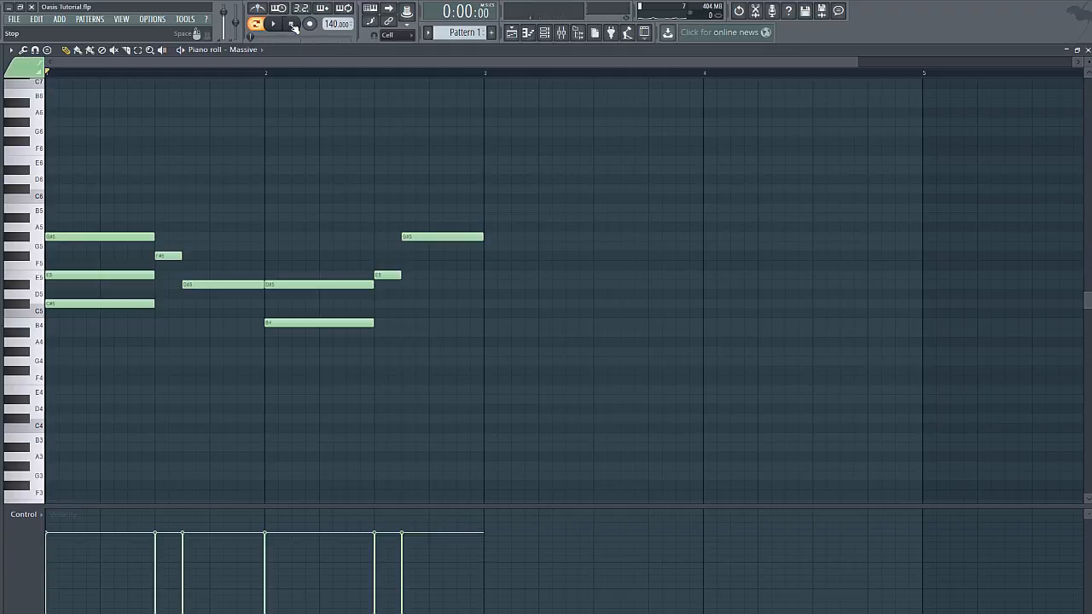
left_click(275, 24)
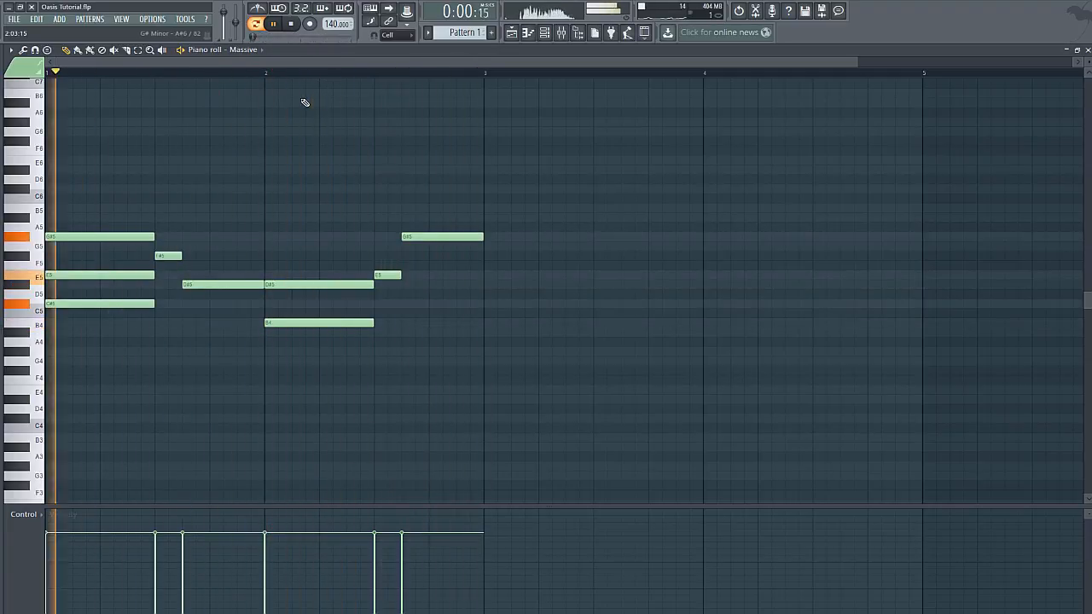
left_click(294, 24)
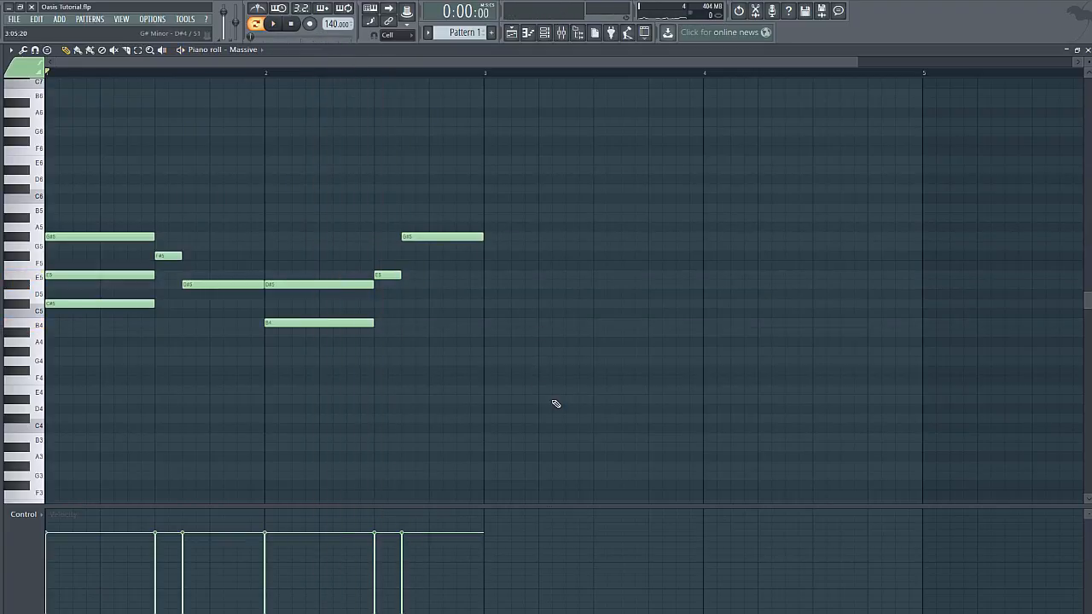
Step: Duplicate the two-bar pattern into bars 3–4, duplicate all four bars into bars 5–8, and deselect the notes
left_click_drag(553, 402, 86, 263)
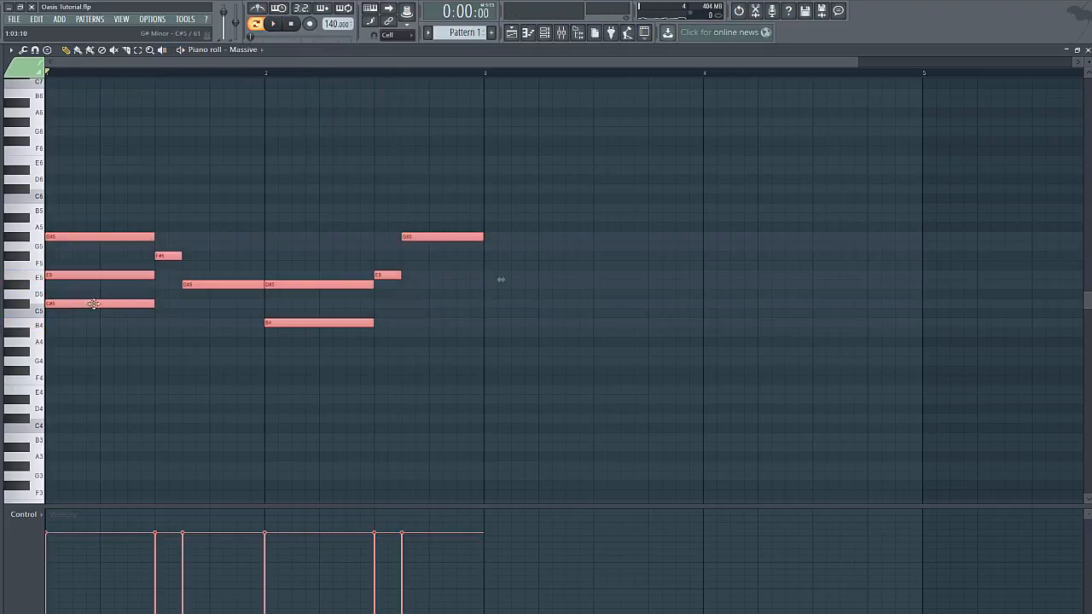
left_click_drag(92, 302, 517, 289)
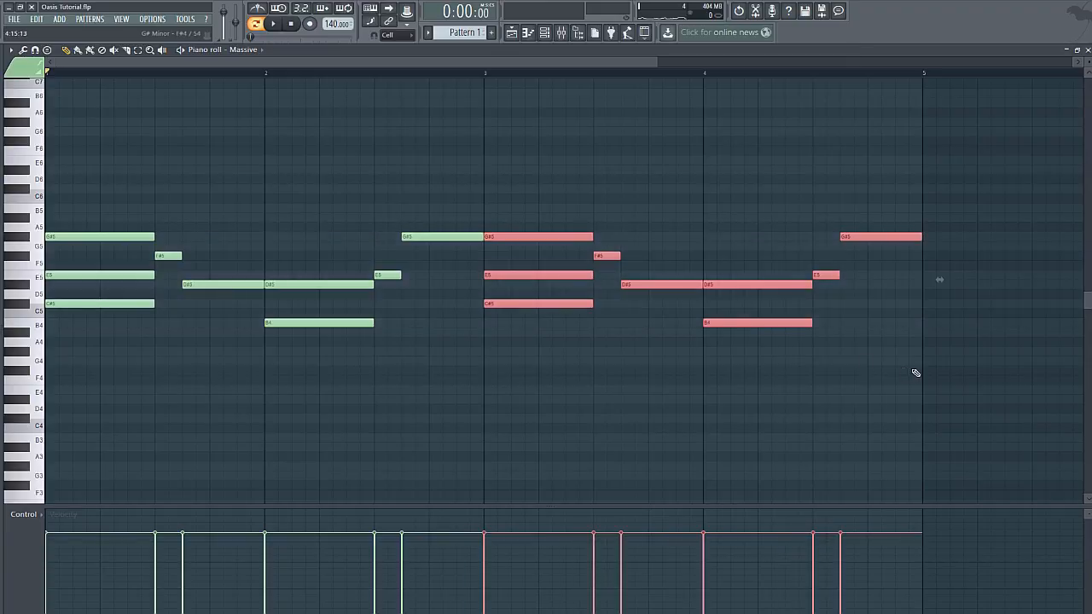
left_click_drag(925, 373, 4, 199)
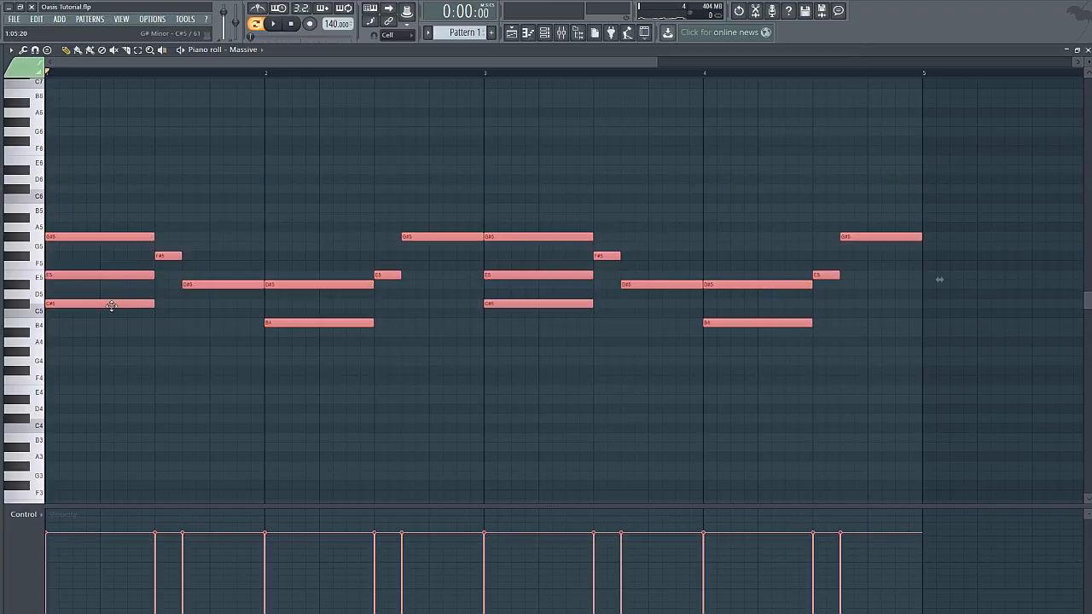
left_click_drag(107, 307, 987, 320)
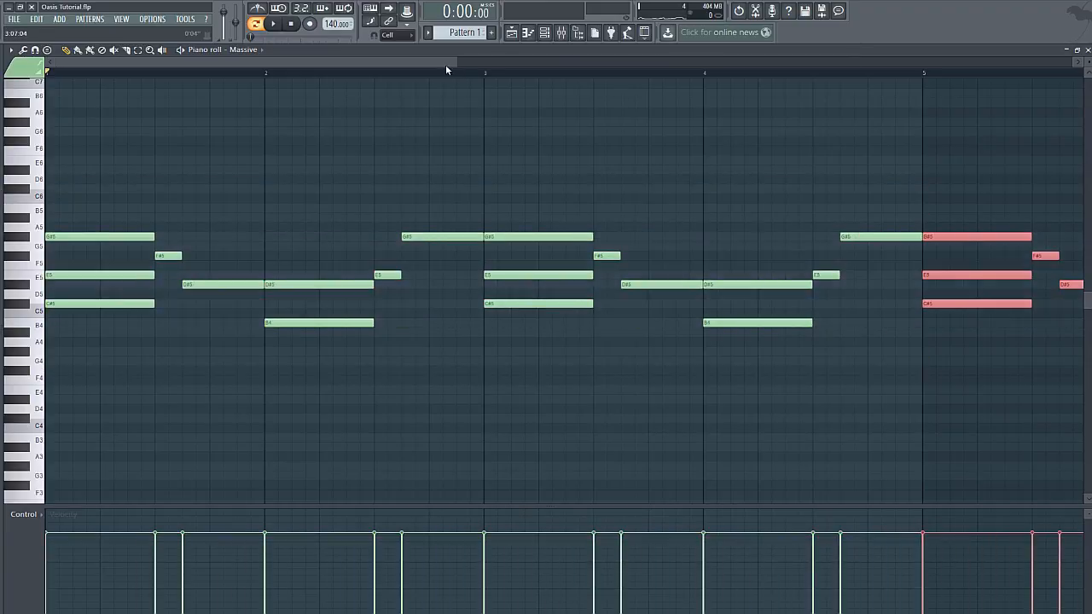
left_click_drag(456, 62, 1036, 116)
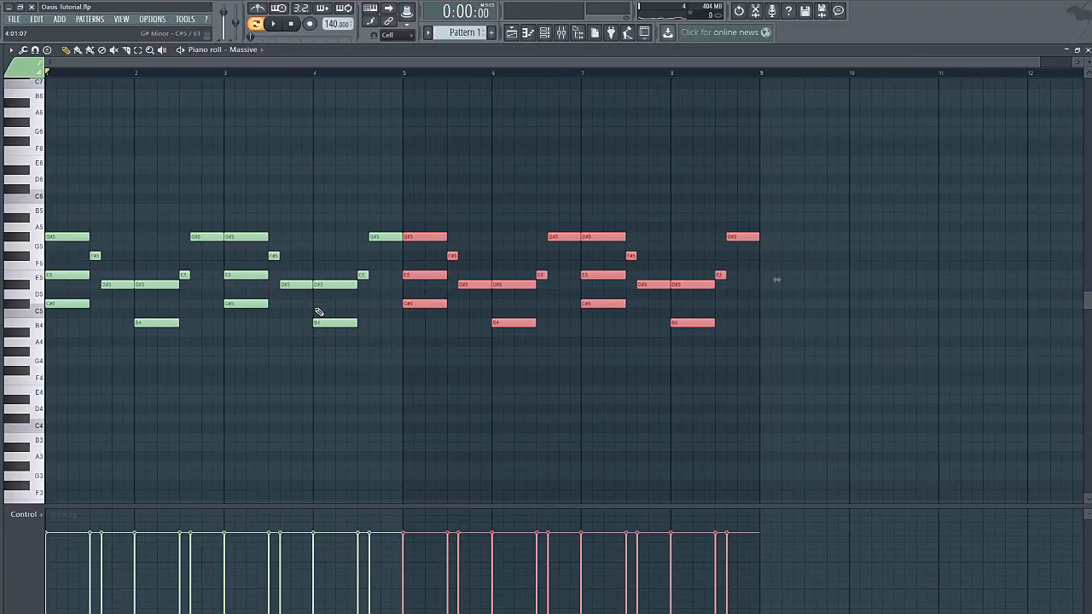
left_click(685, 158, "ctrl")
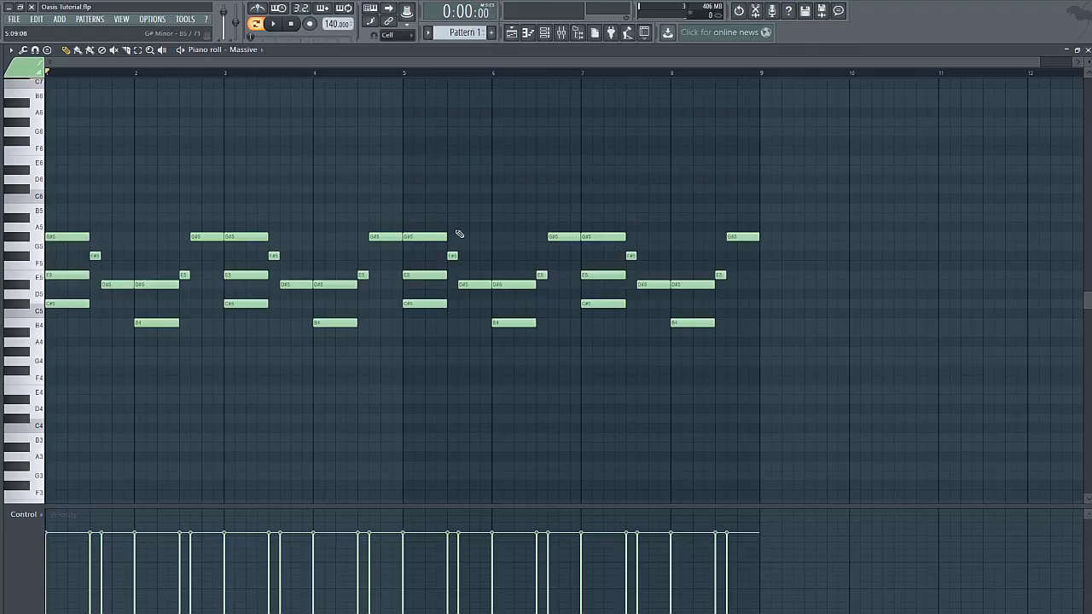
Step: Add a high melody of two-step notes E6, D#6, D#6, F#6 and E6 across bars 5 and 6, then play it back
left_click(415, 163)
right_click(408, 160)
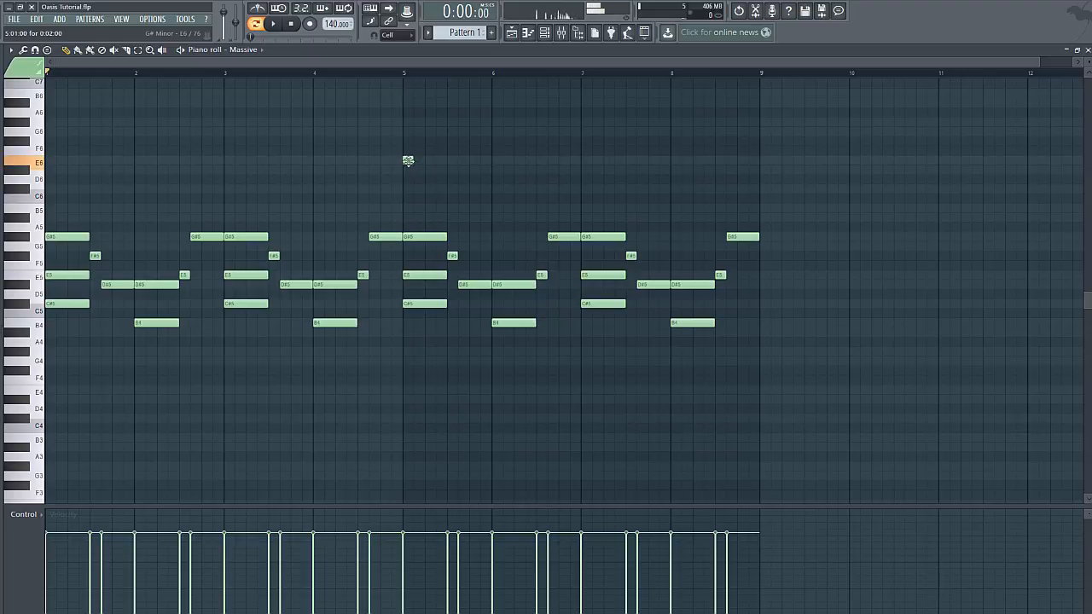
left_click(416, 161)
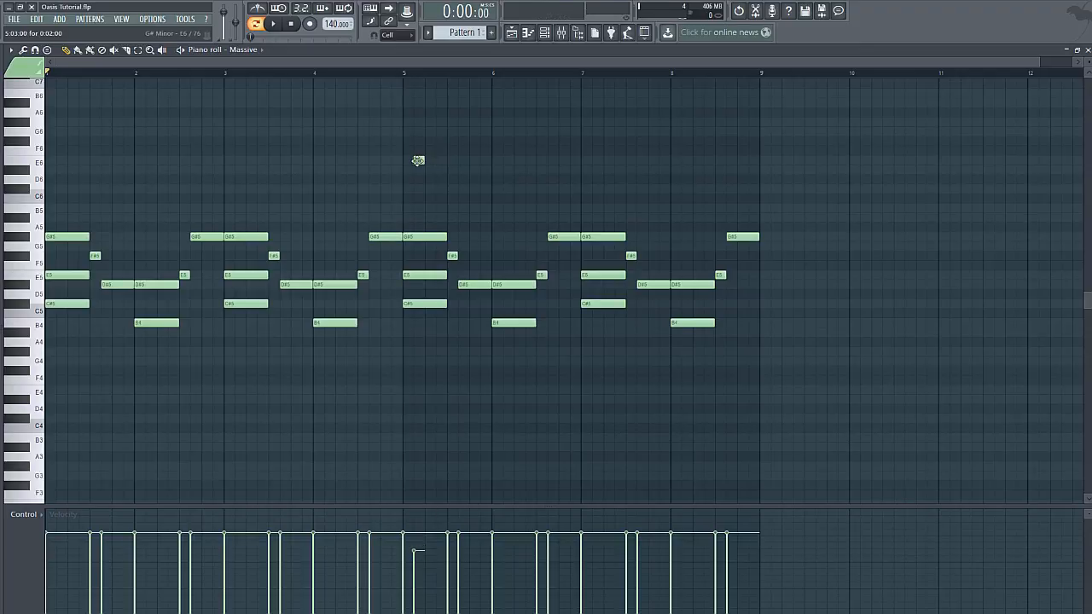
left_click_drag(418, 161, 407, 162)
left_click(451, 169)
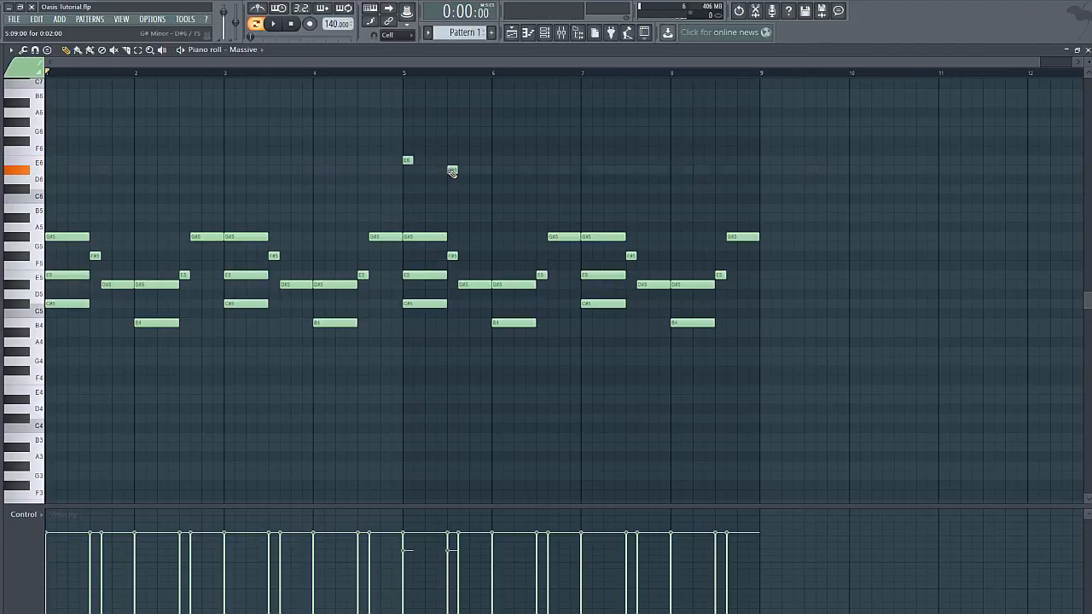
left_click(495, 170)
left_click(541, 141)
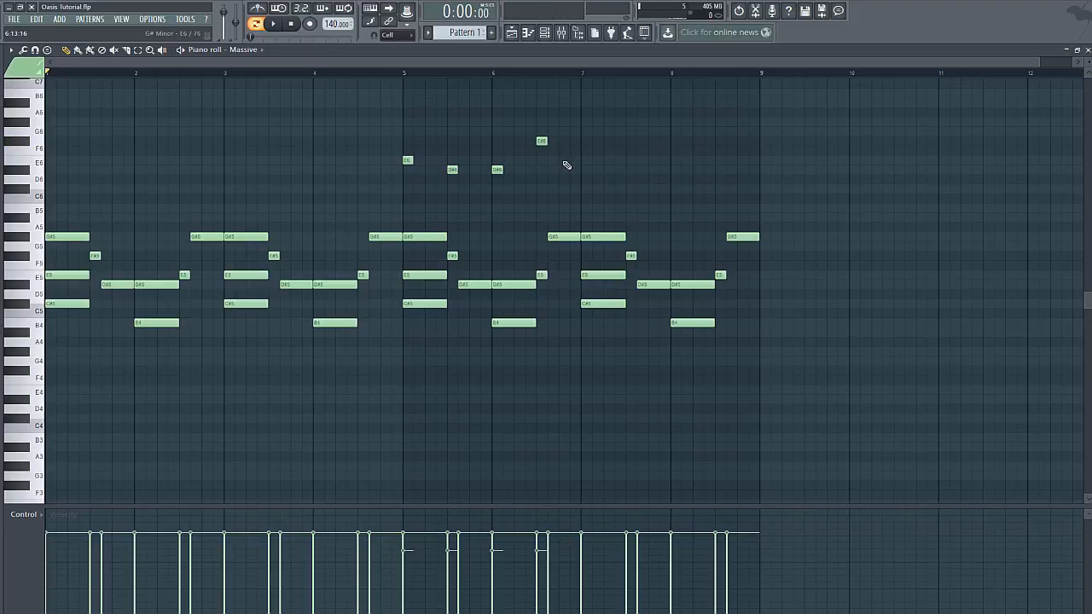
left_click(563, 160)
key("space")
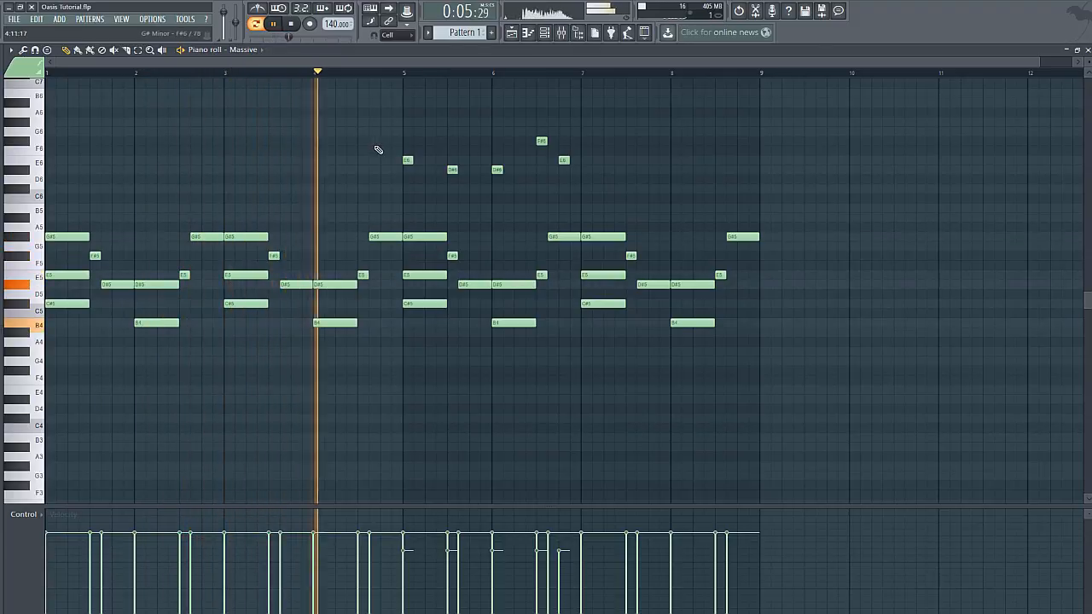
left_click(293, 25)
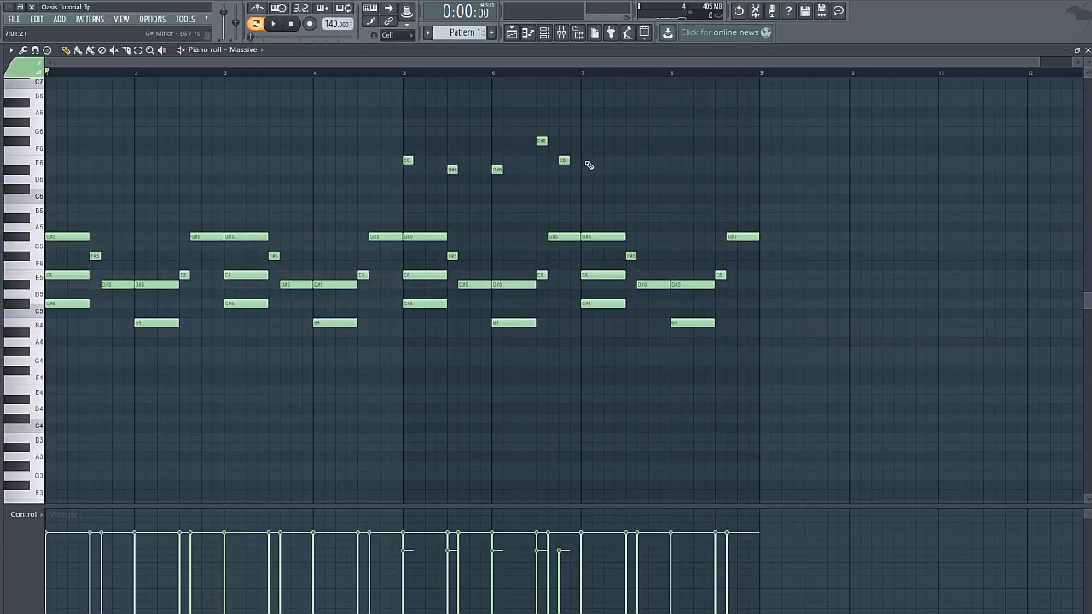
Step: Repeat the high melody E6, D#6, D#6, F#6, E6 across bars 7 and 8 and play the pattern
left_click(585, 162)
left_click(631, 170)
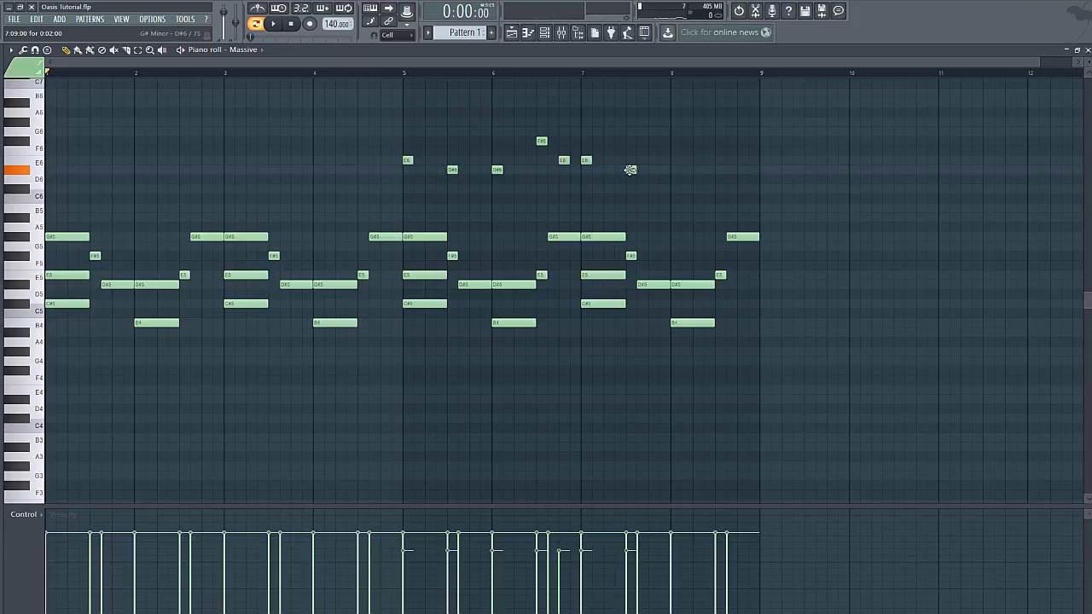
left_click(676, 171)
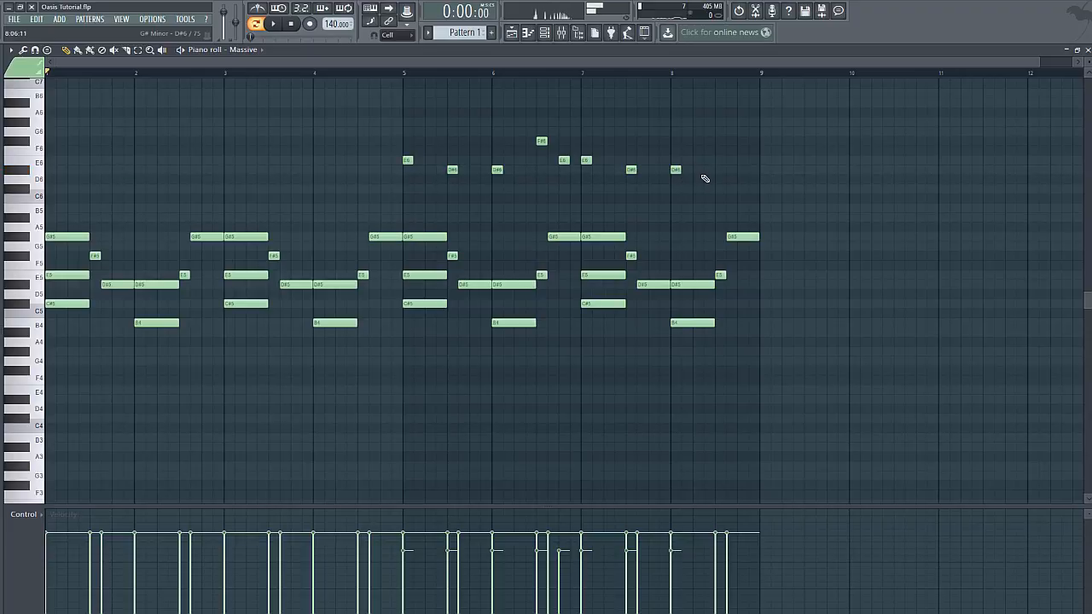
left_click(721, 141)
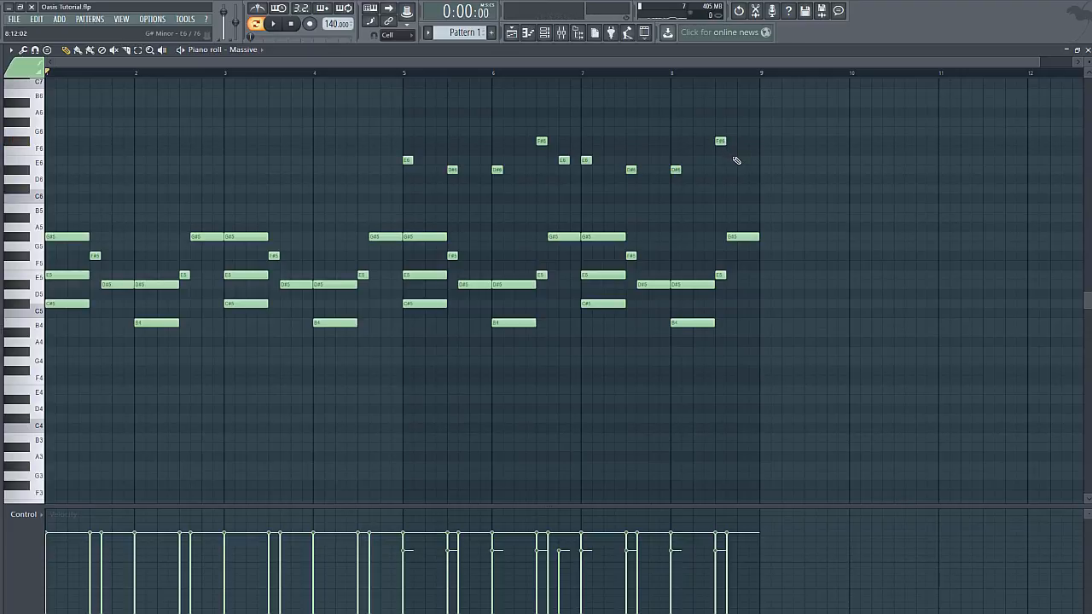
left_click(739, 161)
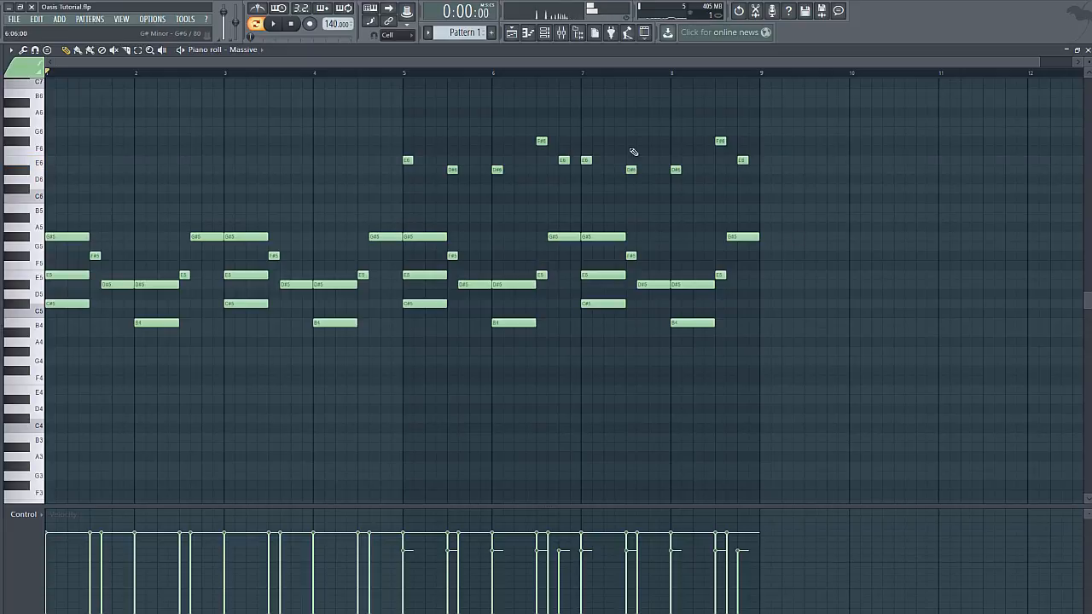
left_click(280, 25)
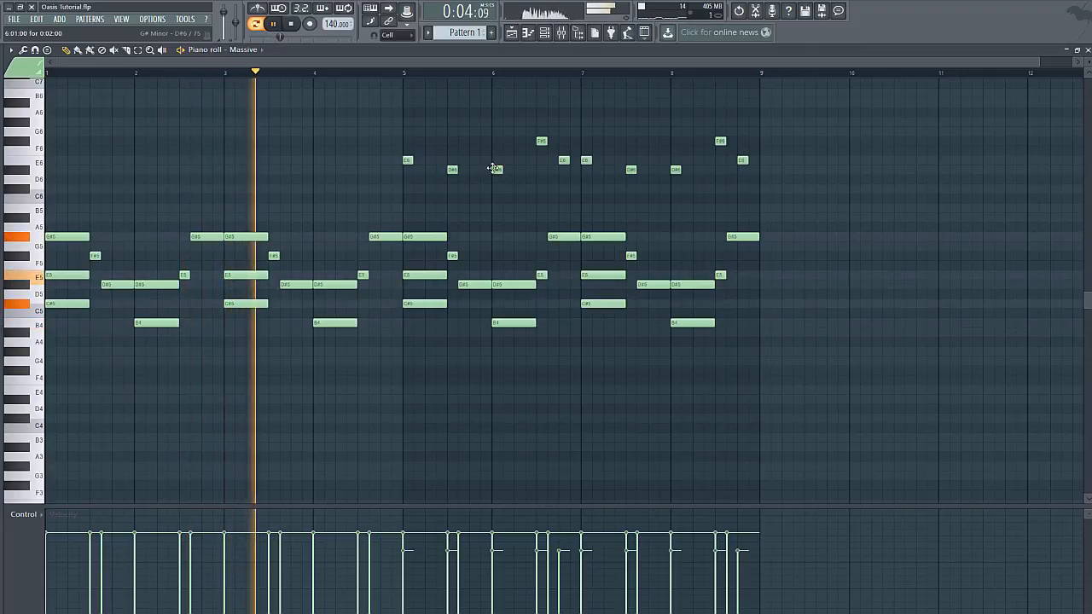
Step: Set snapping to none and nudge the D#6 notes at the start of bars 6 and 8 slightly later than the grid
left_click(393, 35)
left_click(394, 70)
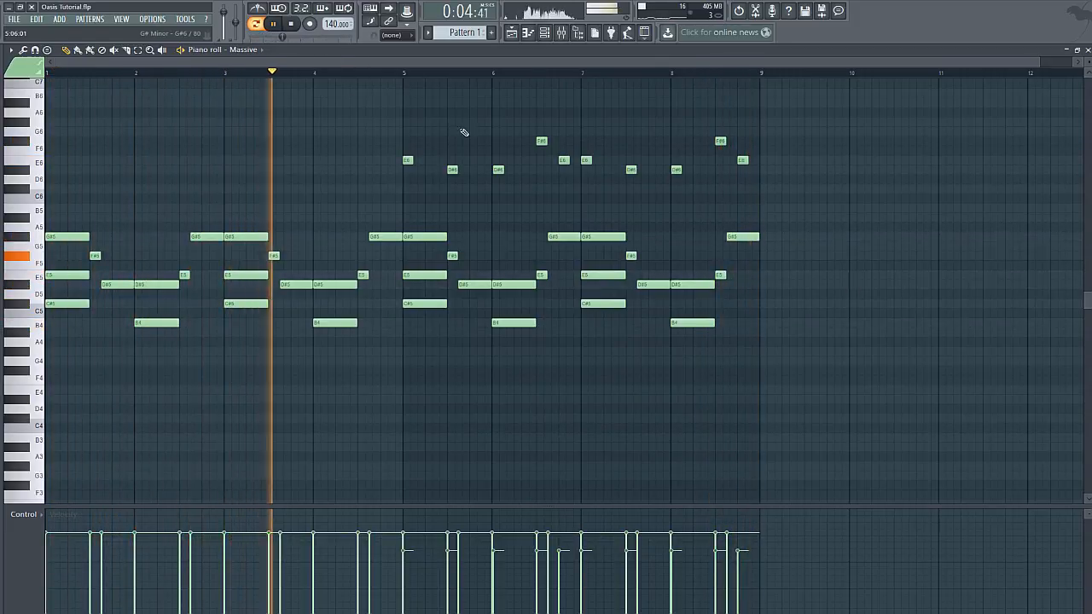
left_click(297, 29)
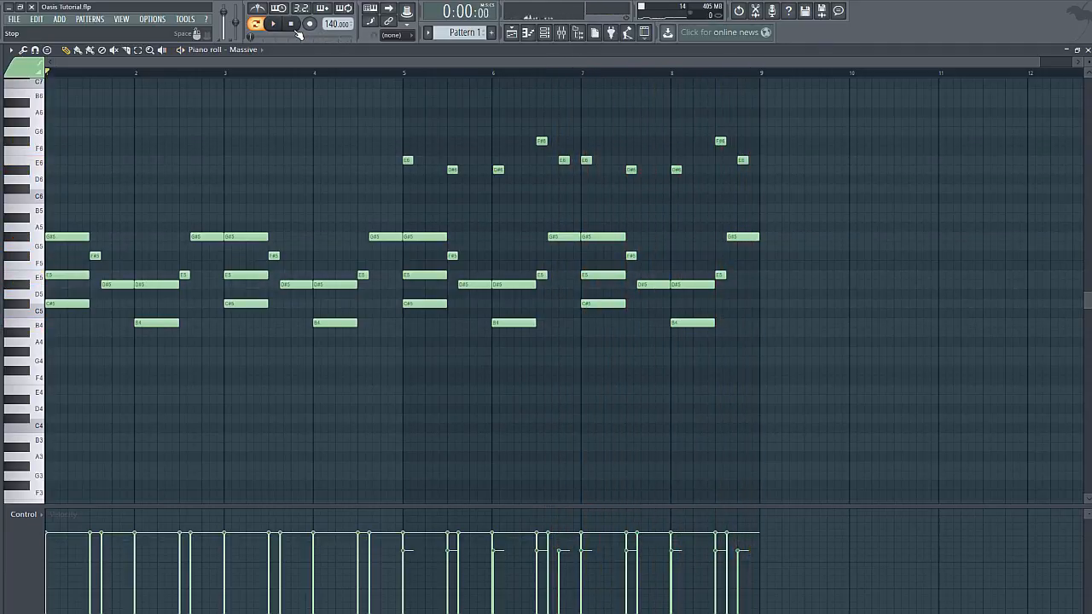
left_click_drag(1040, 62, 648, 85)
left_click_drag(582, 64, 665, 68)
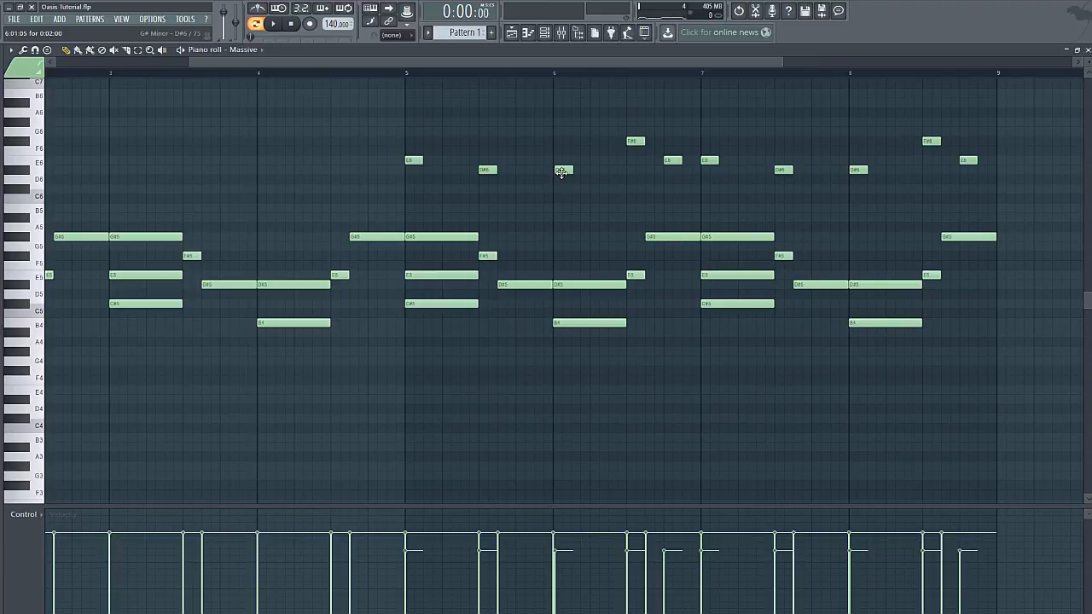
Step: Play the chord and melody pattern from just before bar 5 and stop playback
left_click(390, 74)
key("space")
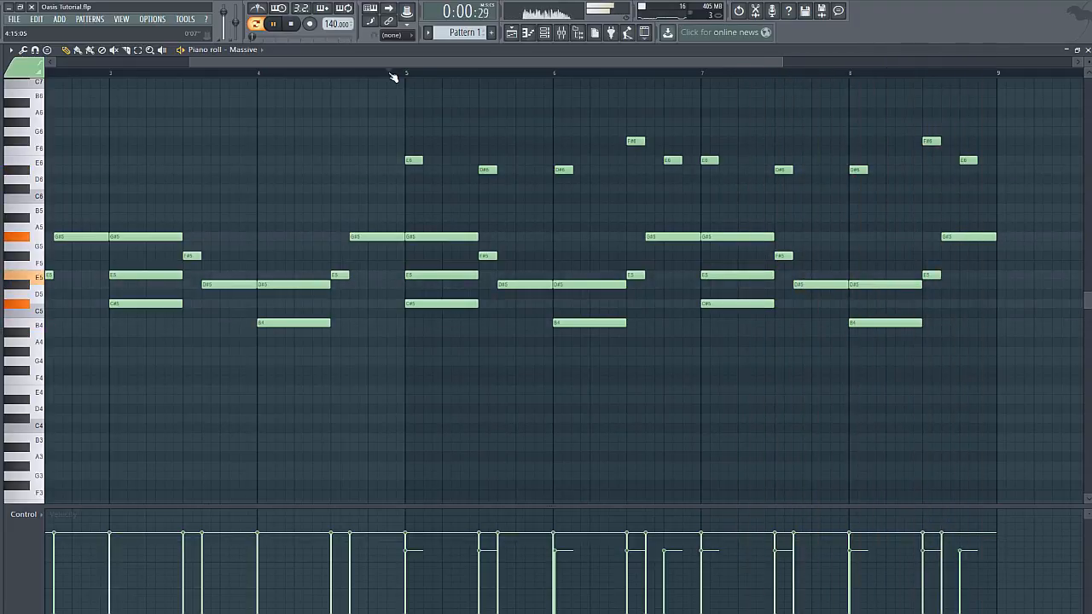
left_click(290, 24)
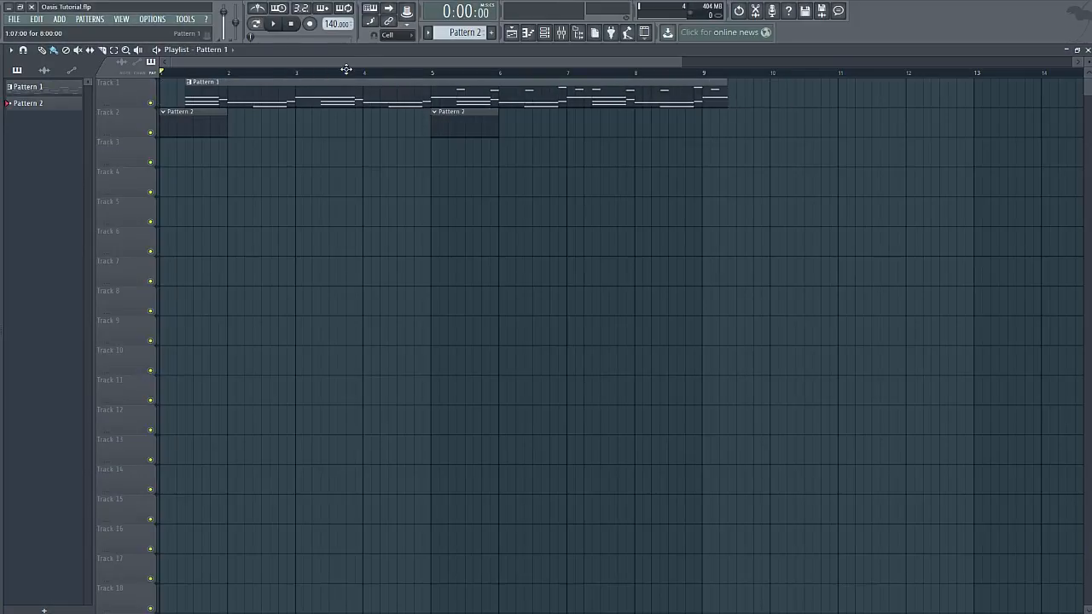
Step: Move the Pattern 1 clip on Track 1 of the playlist so it starts at bar 1, and close the playlist
left_click_drag(347, 69, 324, 79)
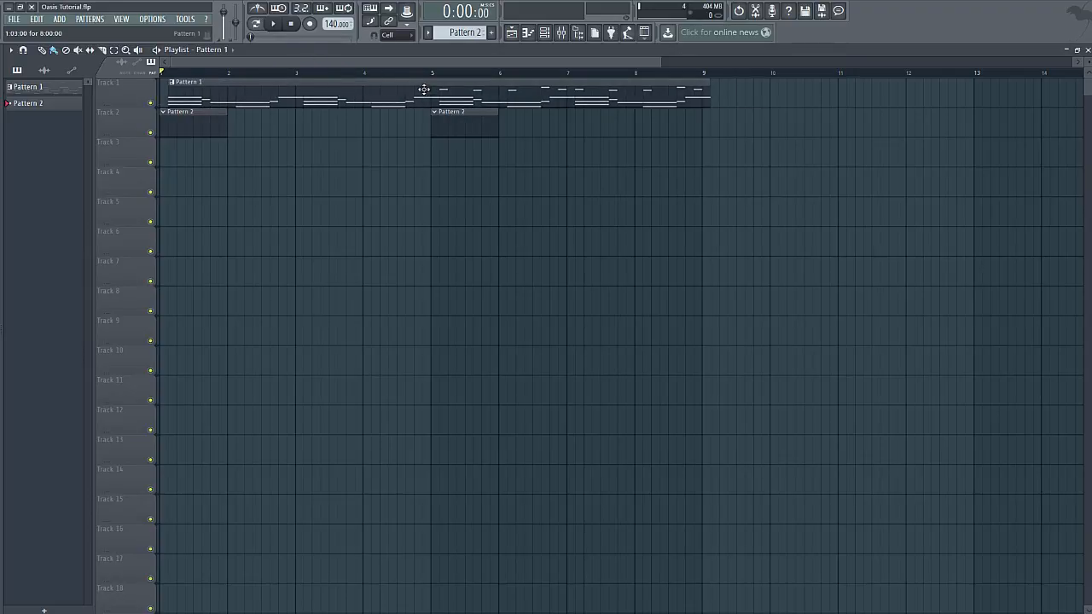
left_click_drag(424, 89, 249, 81)
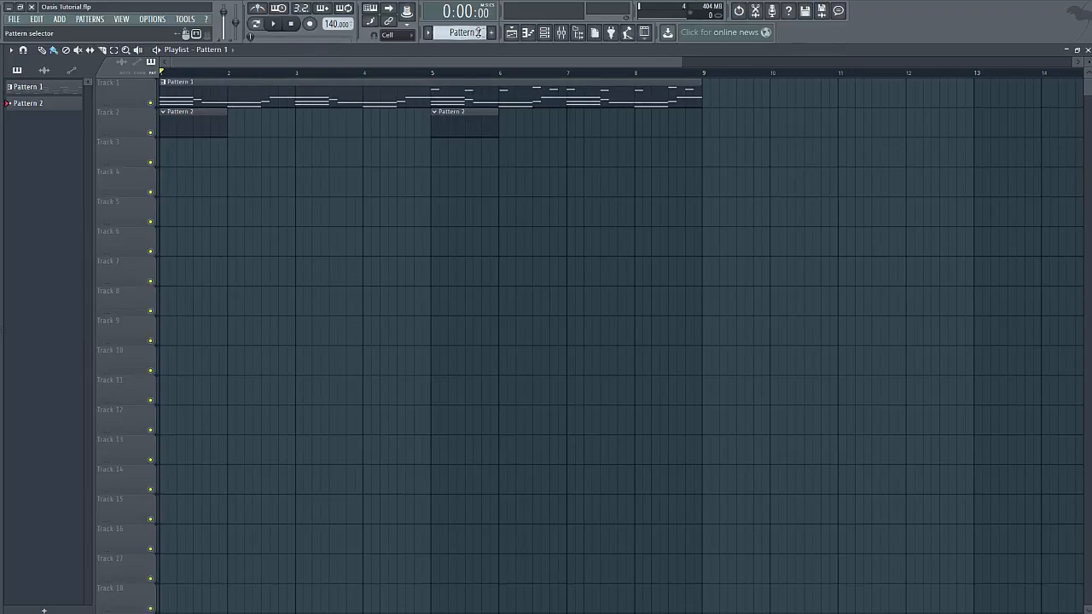
left_click(1088, 50)
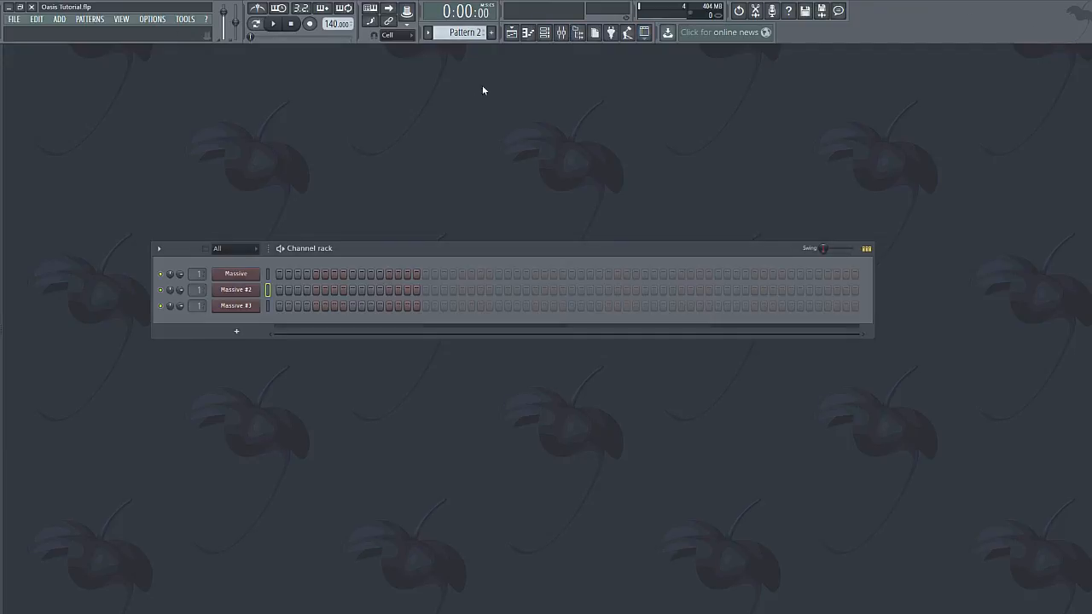
Step: Examine the bass presets of the Massive #2 and Massive #3 instruments and return to the channel rack
left_click(251, 290)
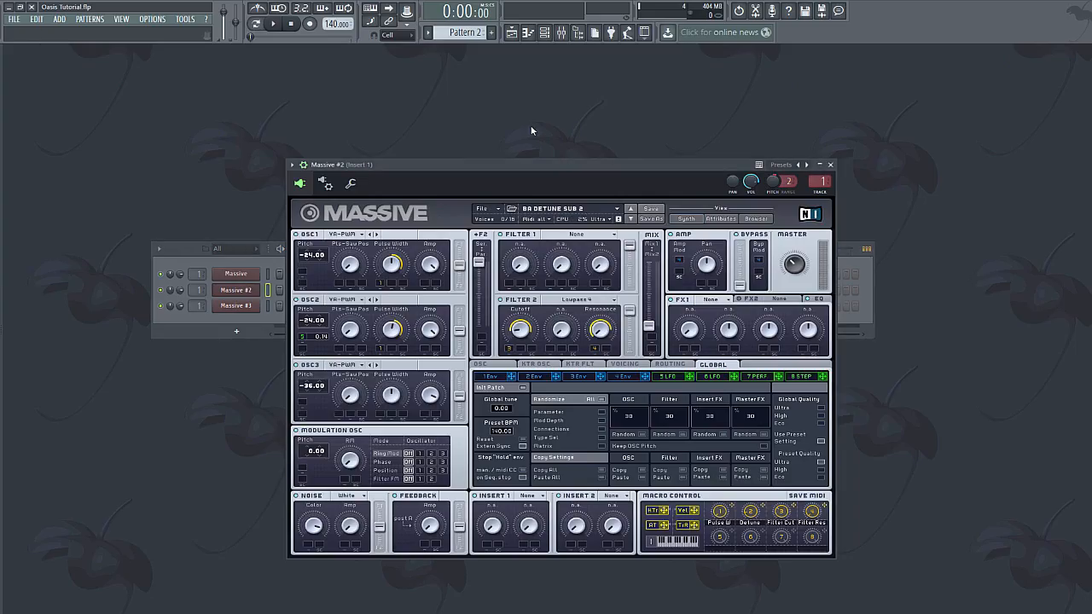
left_click(236, 305)
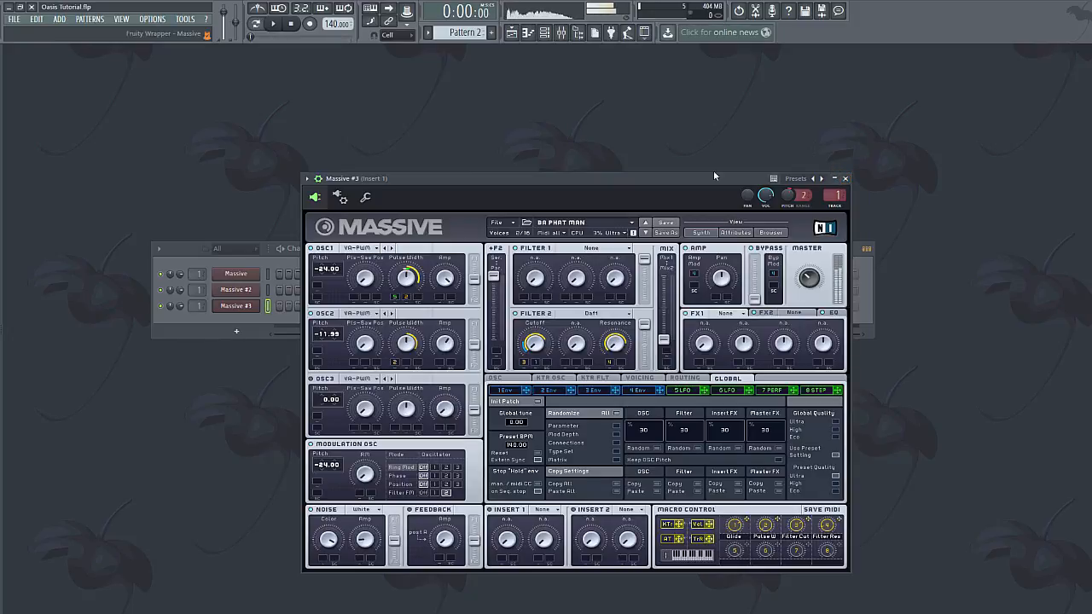
left_click(293, 250)
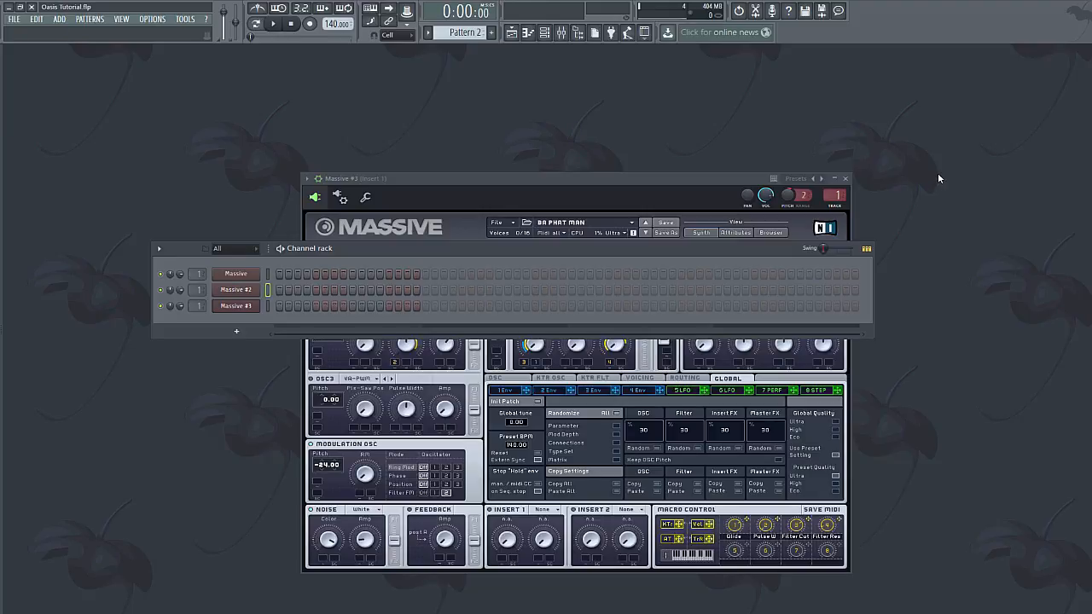
Step: Add a C#5 note spanning all of bar 1 for Massive #2 in Pattern 2's piano roll
right_click(249, 291)
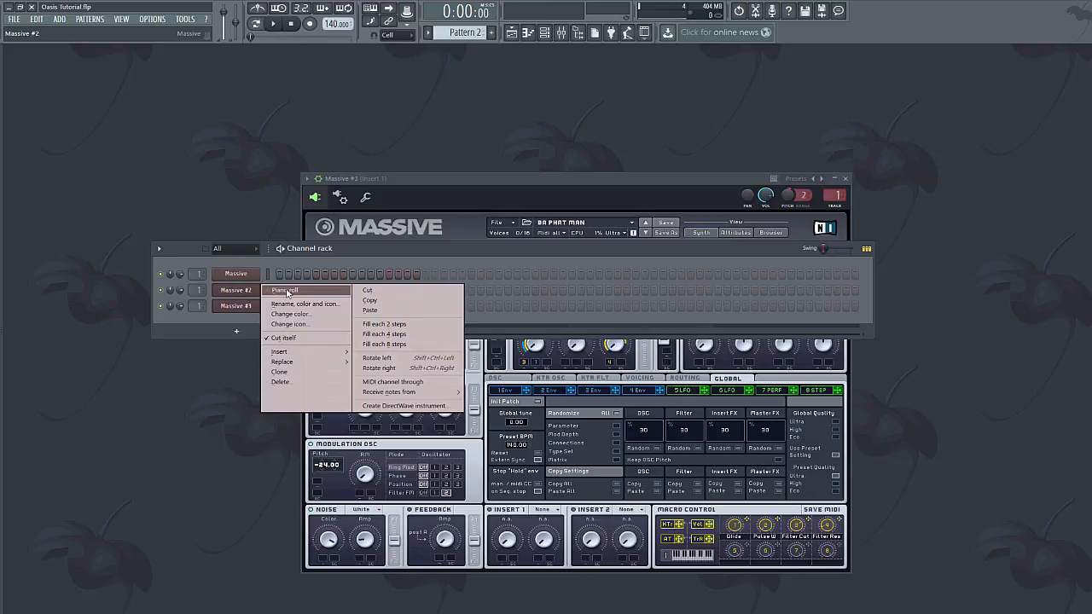
left_click(287, 292)
left_click(70, 301)
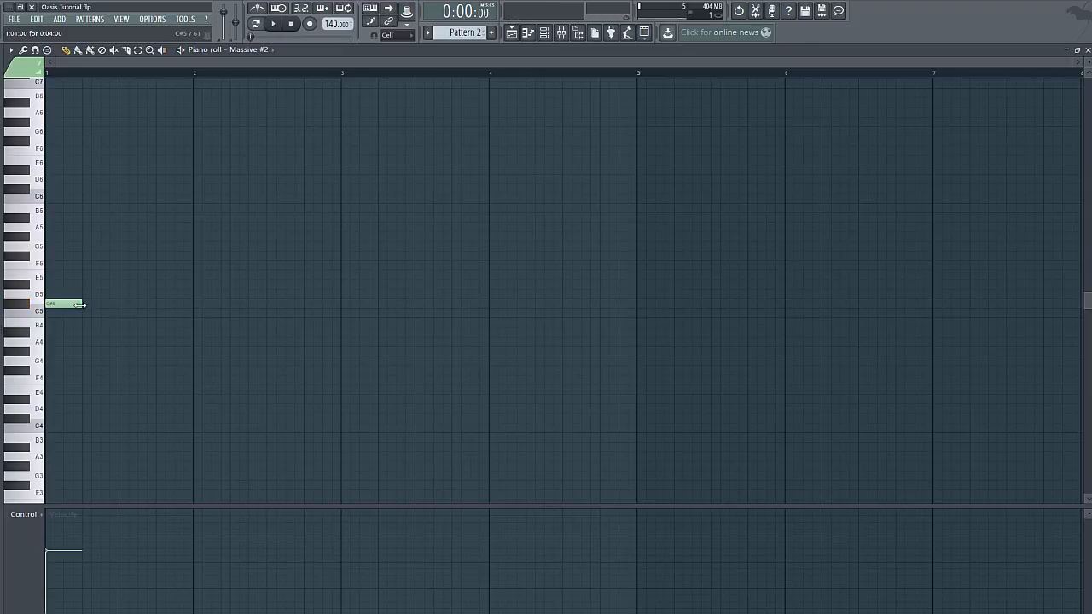
left_click_drag(81, 305, 201, 316)
scroll(462, 31, "up", 1)
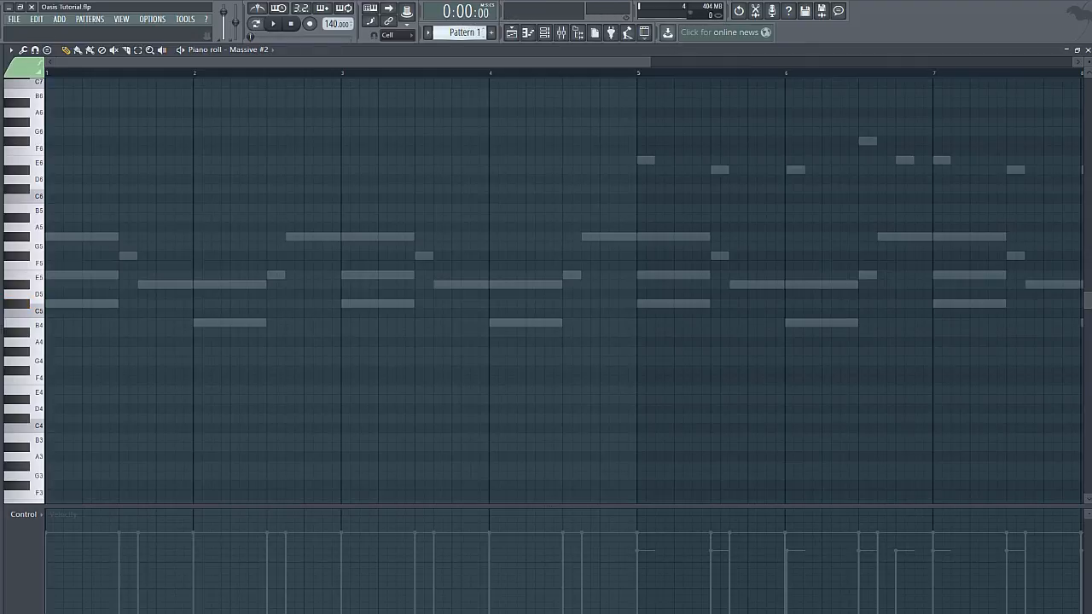
left_click(64, 304)
left_click_drag(64, 304, 45, 305)
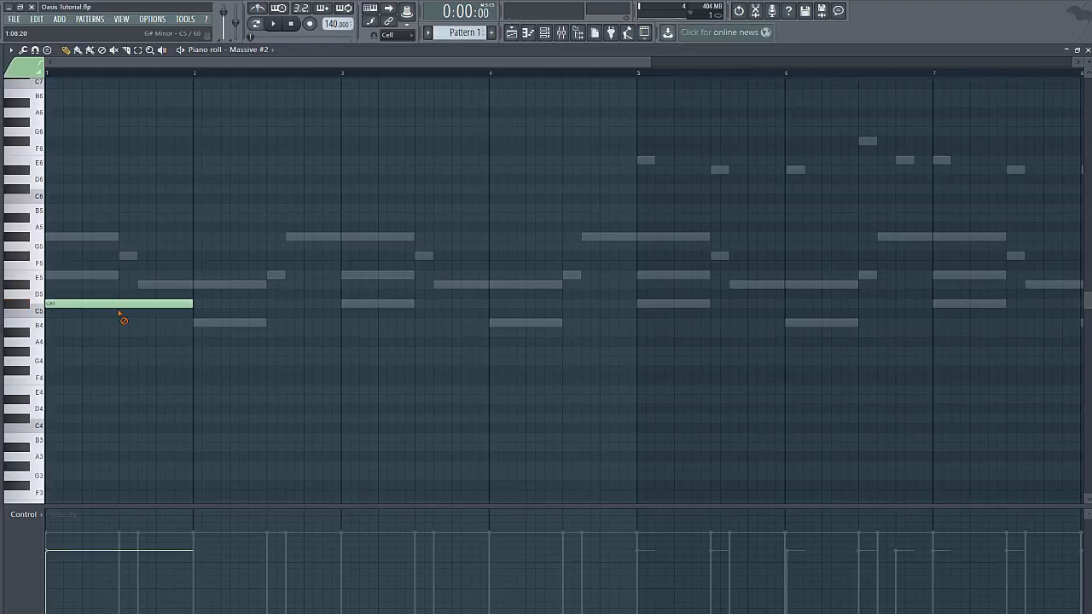
mouse_move(195, 327)
left_mouse_down()
mouse_move(237, 325)
mouse_move(197, 325)
left_mouse_up()
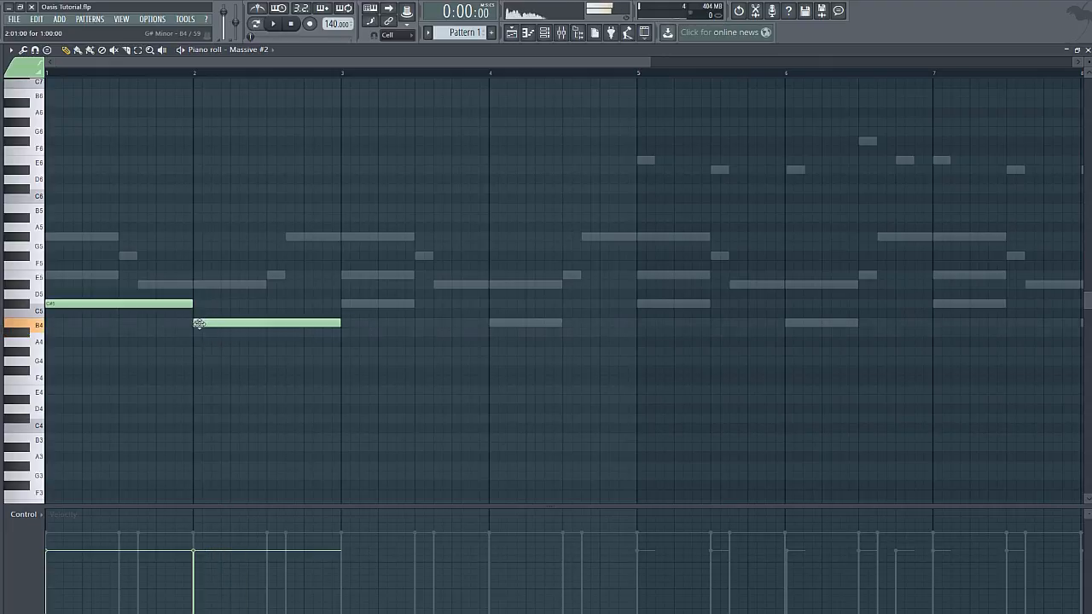
left_click(345, 296)
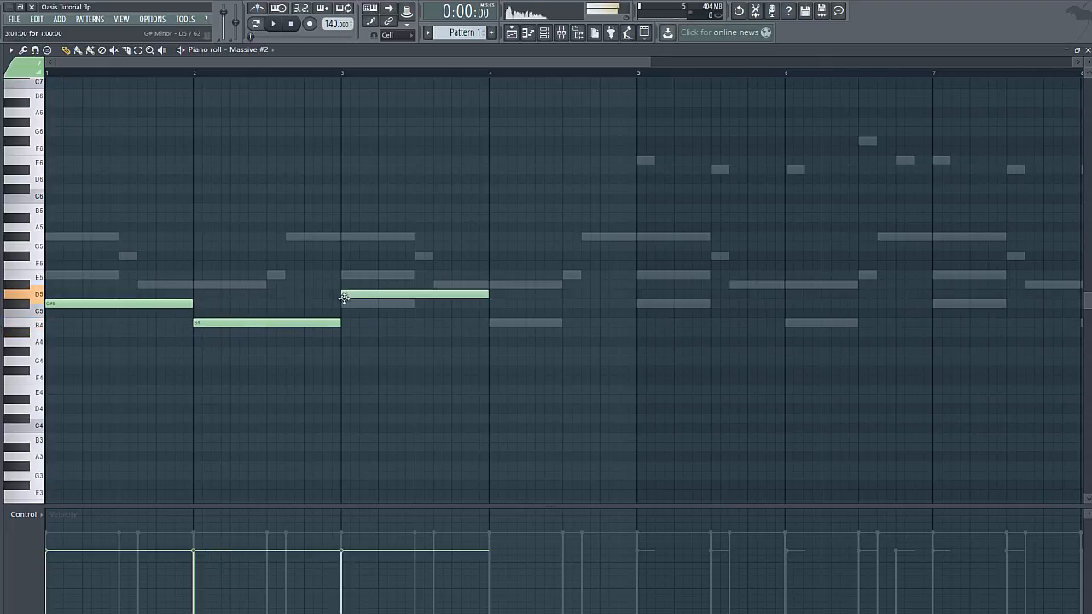
right_click(400, 295)
right_click(271, 322)
right_click(157, 305)
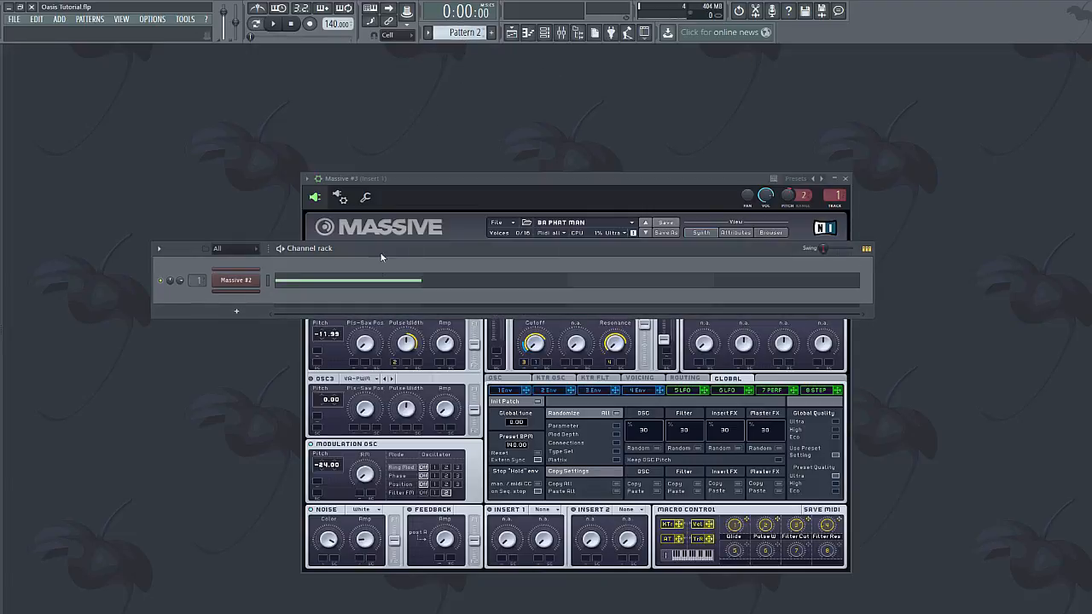
Step: Continue the Massive #2 bass line in Pattern 2 with full-bar notes B4, C#5 and B4 in bars 2, 3 and 4
left_click(386, 284)
left_click(209, 303)
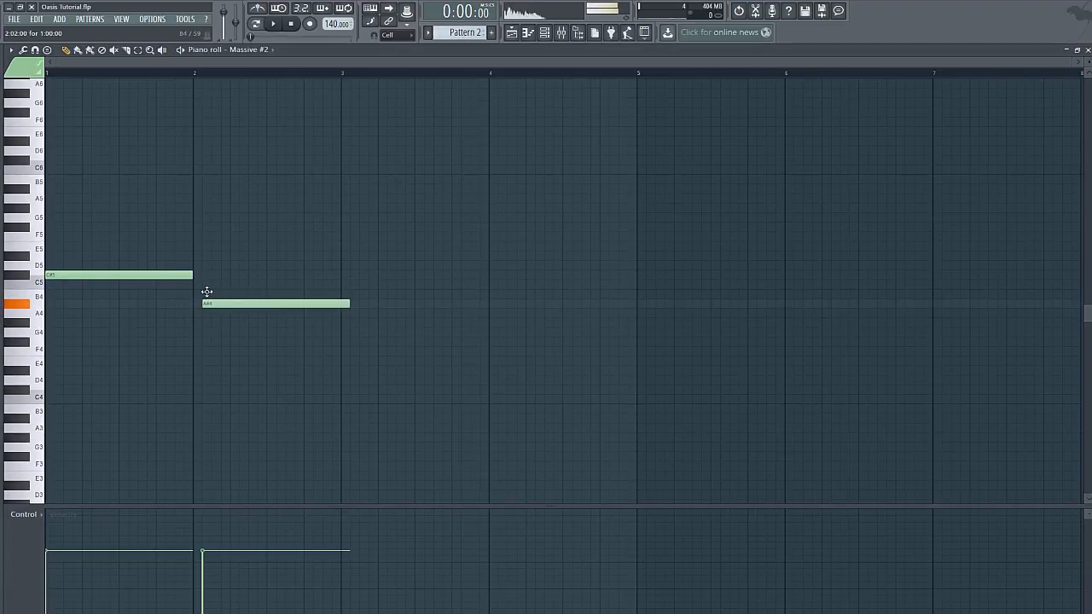
left_click_drag(207, 291, 198, 294)
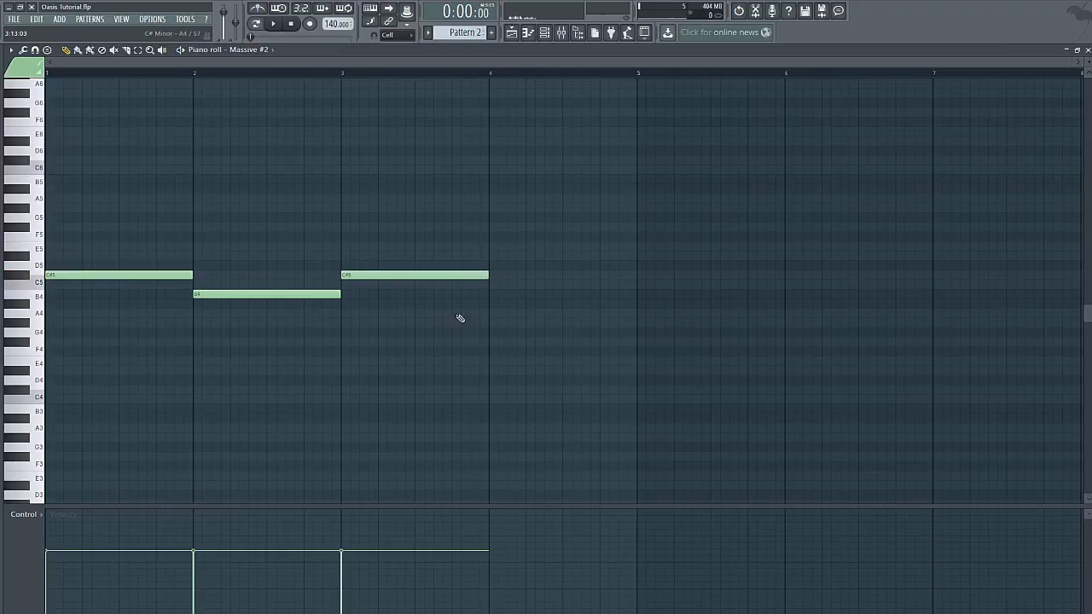
left_click(501, 295)
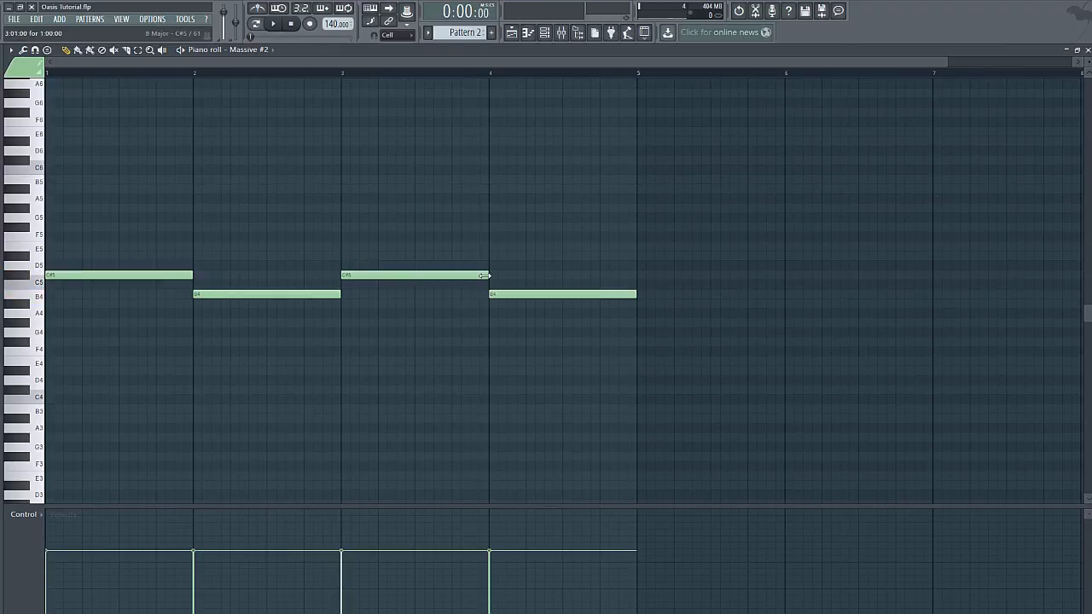
Step: Add four-step F#5 and E5 notes one after the other across the second halves of bars 2 and 4
left_click(284, 228)
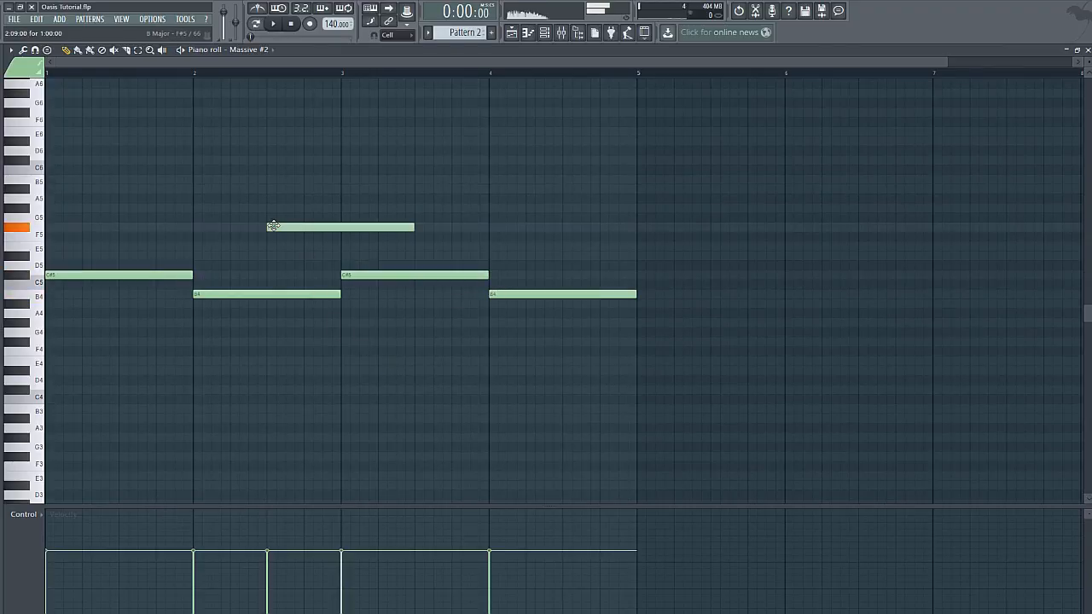
left_click_drag(416, 227, 348, 230)
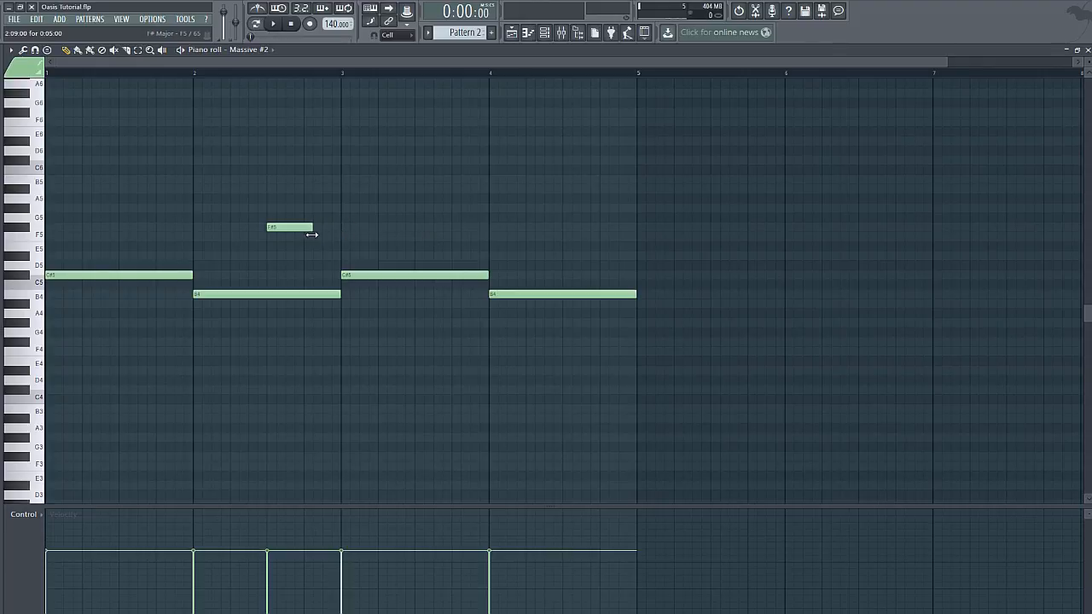
left_click(288, 227)
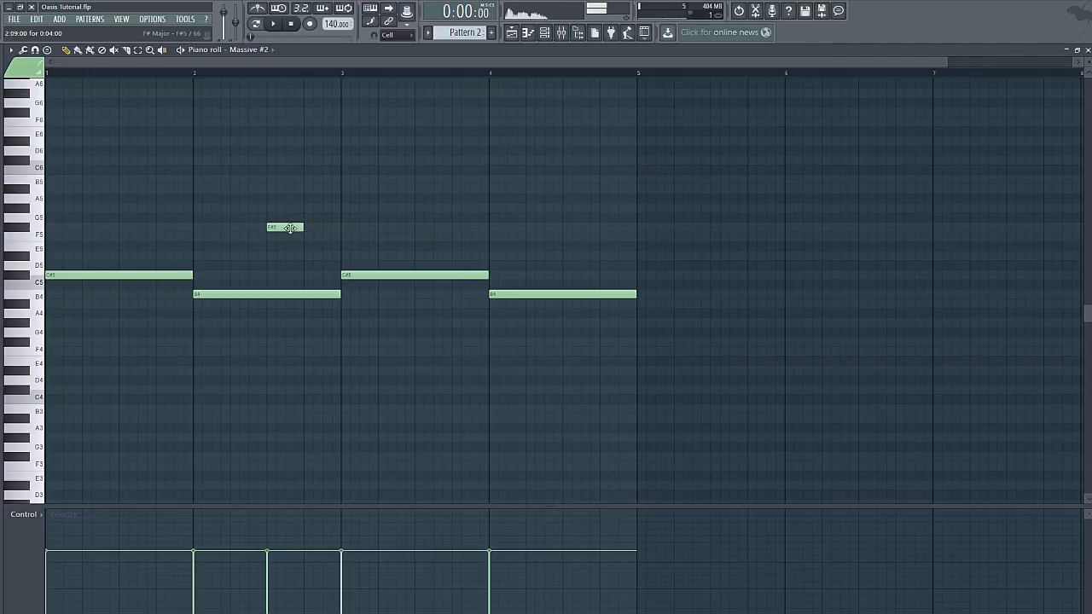
left_click(312, 246)
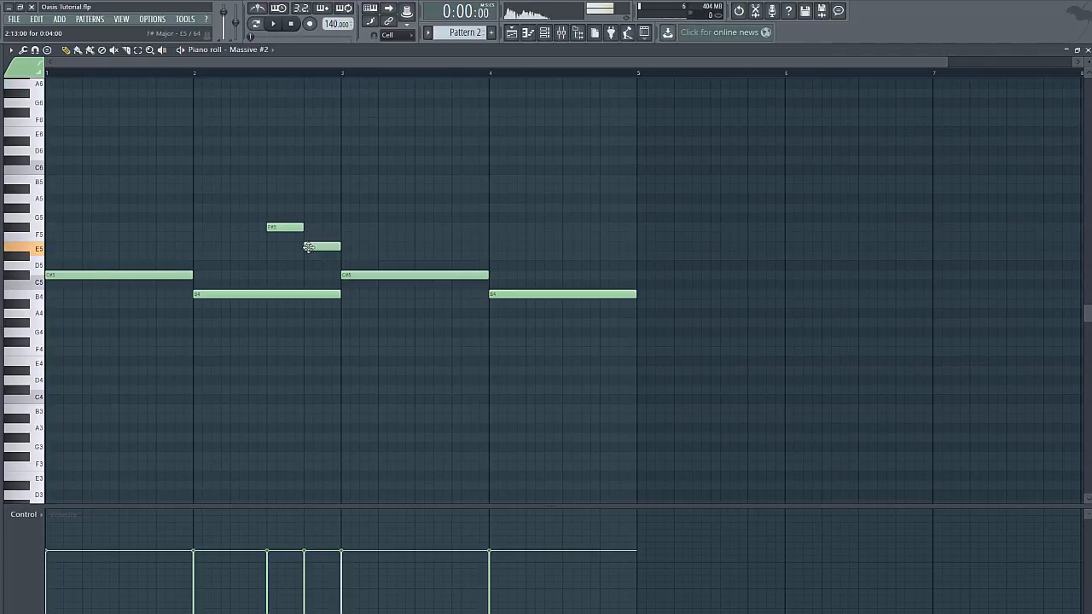
left_click(567, 228)
left_click(602, 247)
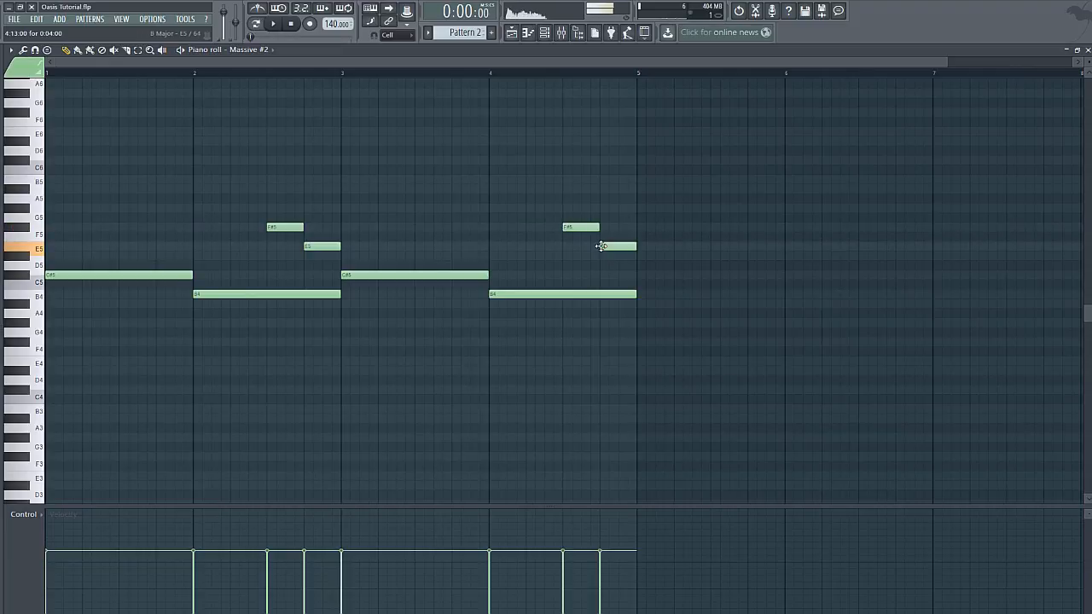
Step: Raise the velocity of all Massive #2 notes to maximum while the pattern plays, and close the piano roll
left_click(271, 24)
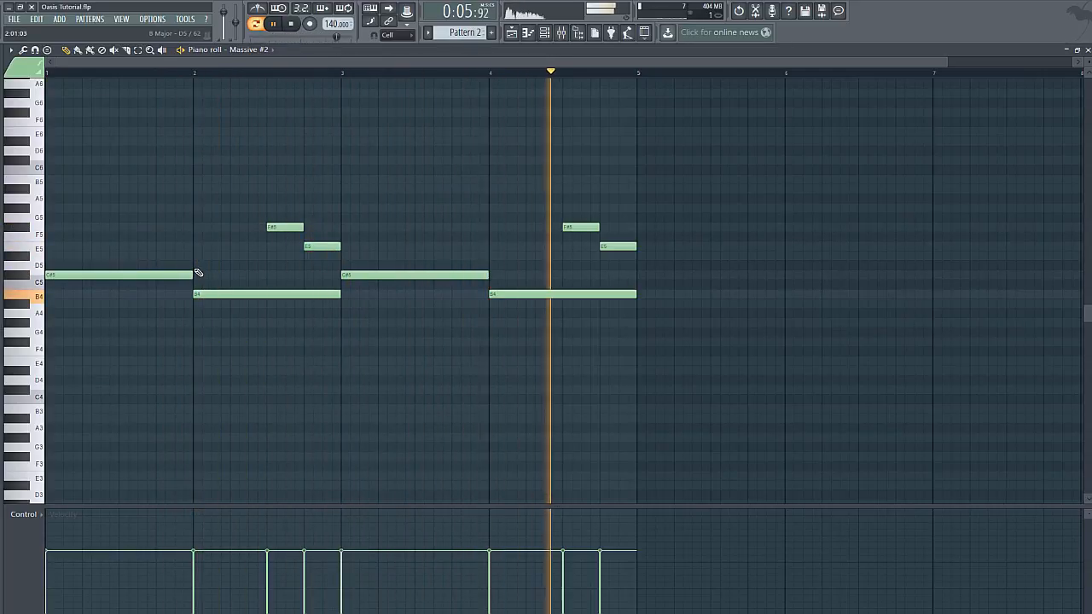
mouse_move(629, 513)
left_mouse_down()
mouse_move(51, 512)
mouse_move(543, 512)
left_mouse_up()
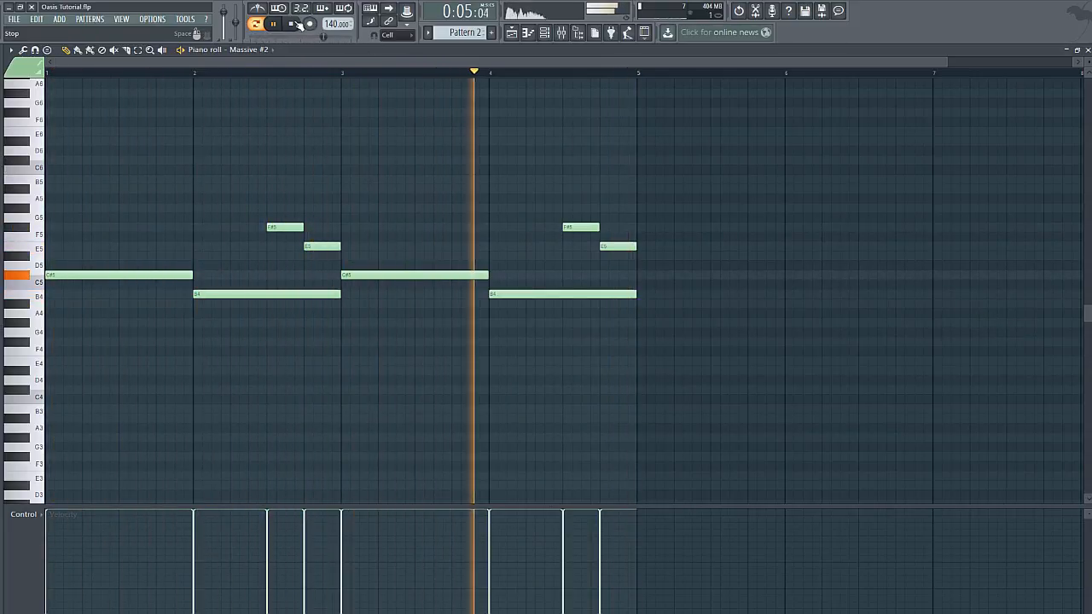
key("space")
left_click(1077, 50)
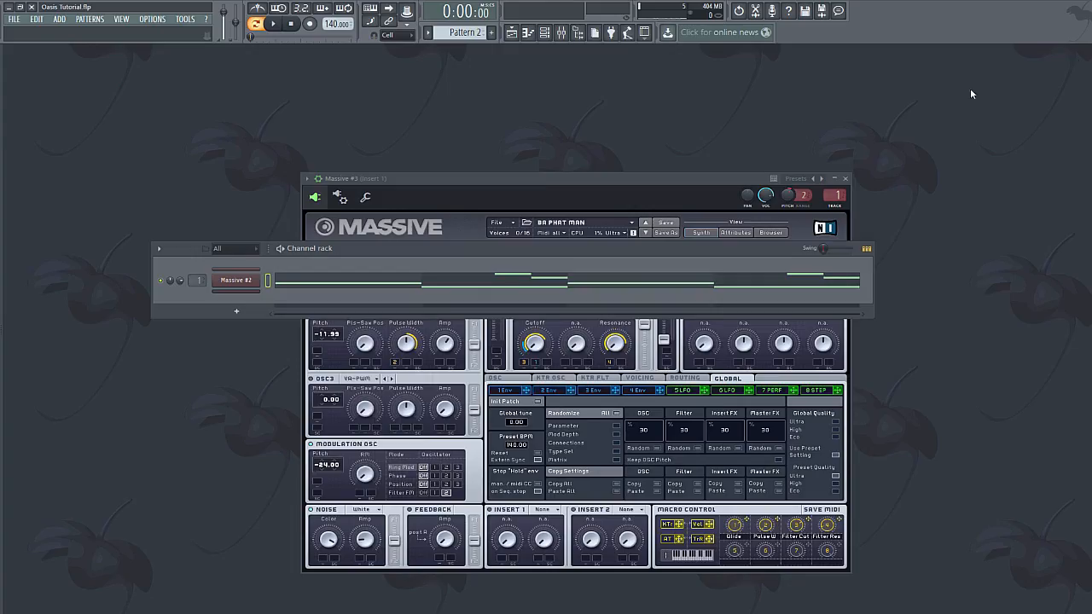
Step: Copy the Massive #2 notes into the Massive #3 channel and transpose the copy down one octave
left_click(255, 270)
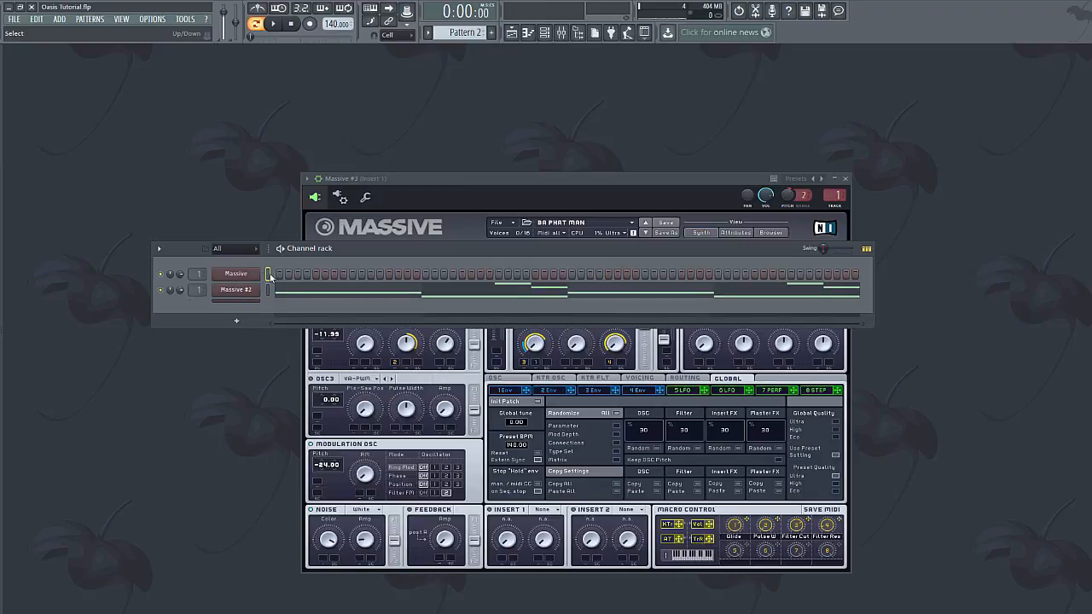
left_click(257, 301)
key("ctrl+v")
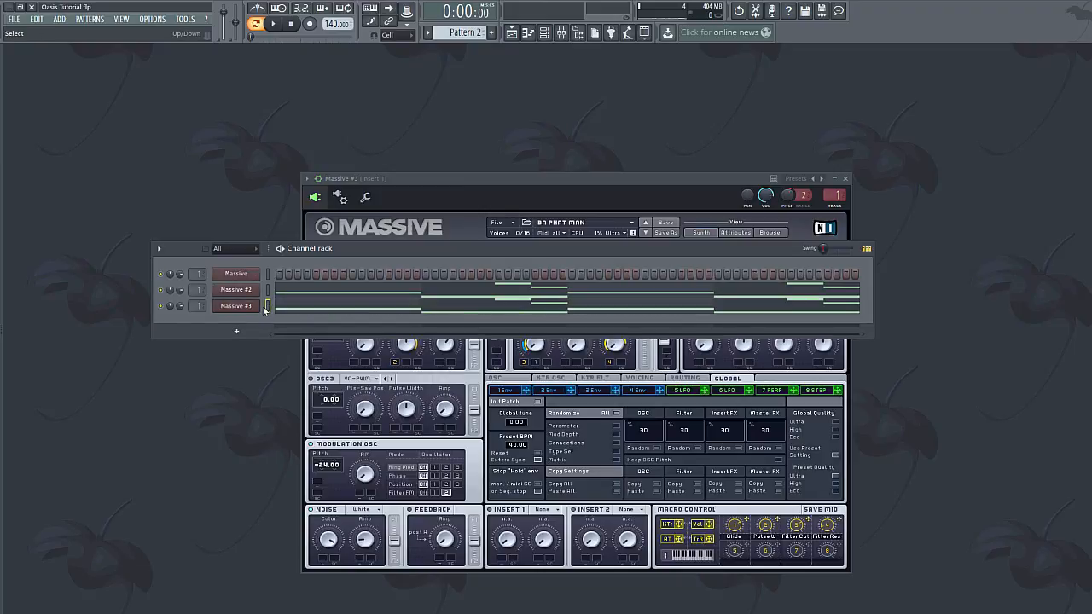
left_click(316, 313)
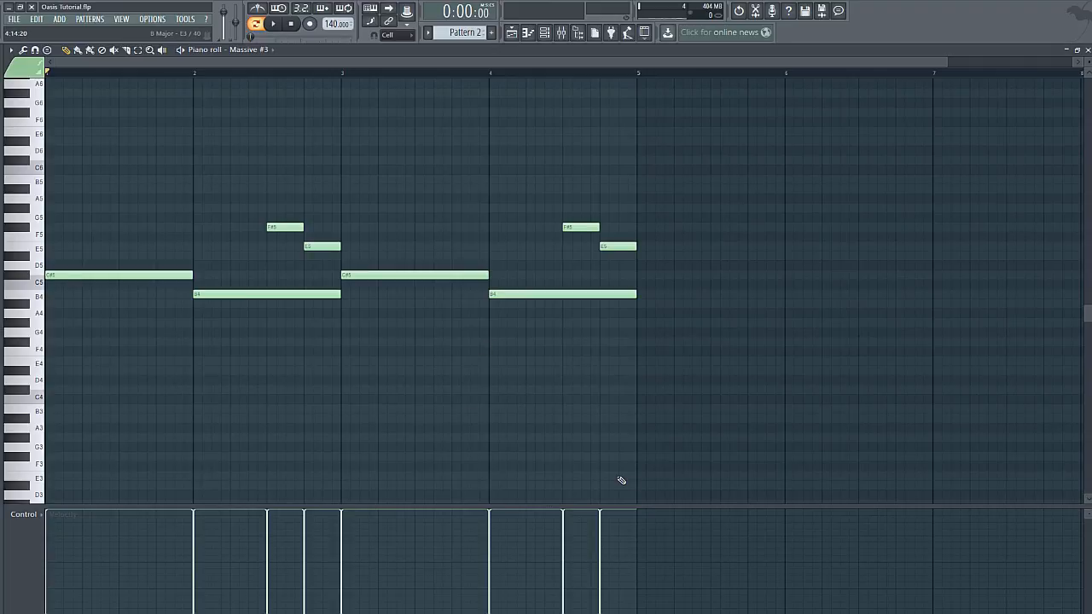
key("ctrl+Down")
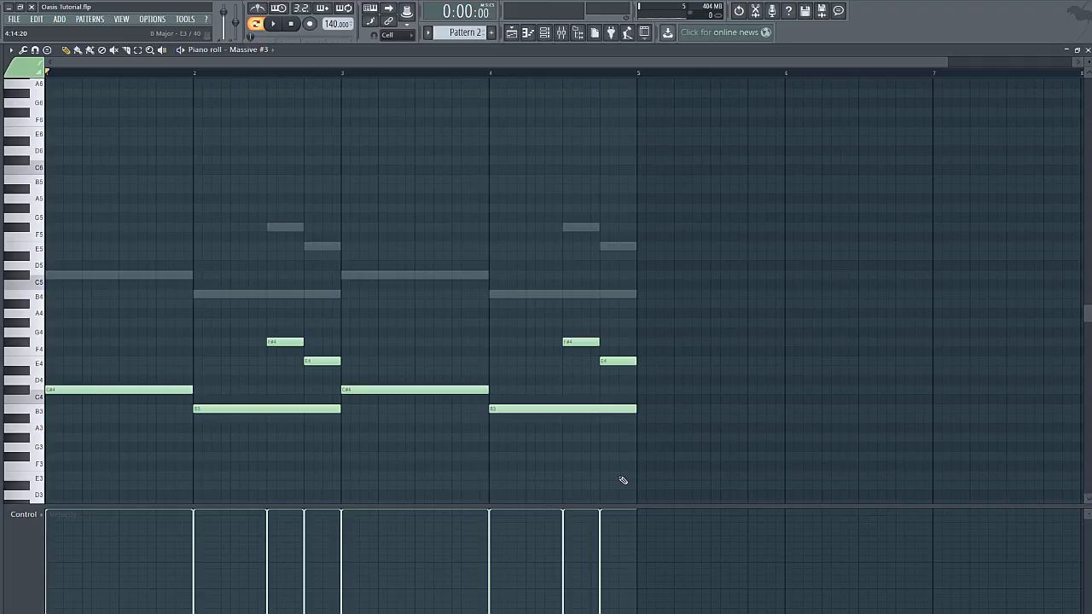
left_click(1077, 50)
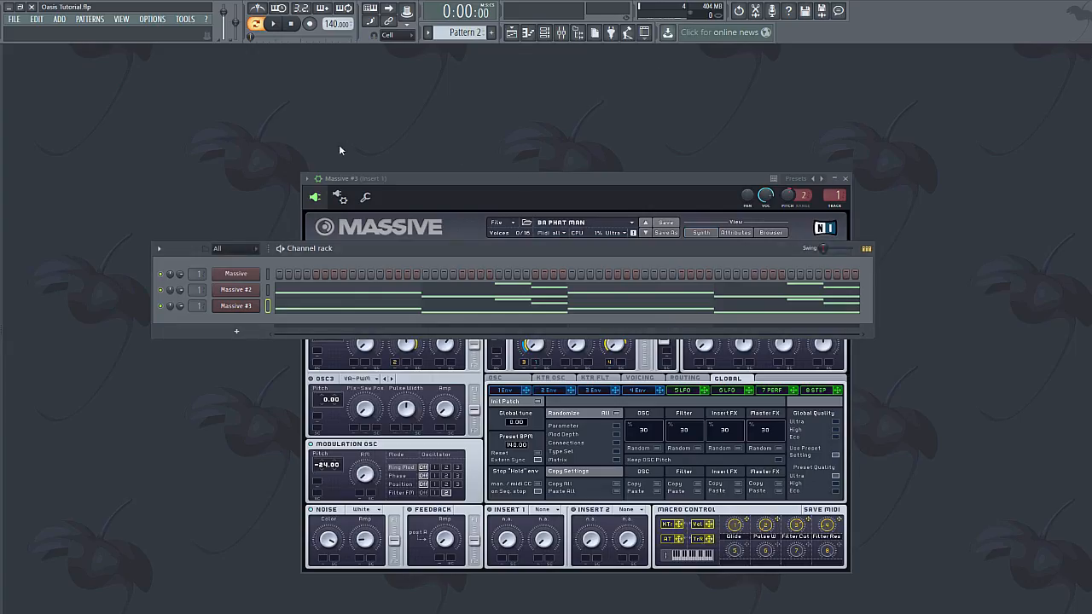
Step: Play back Pattern 2 with both bass layers, and show the playlist with playback switched to song mode
left_click(274, 23)
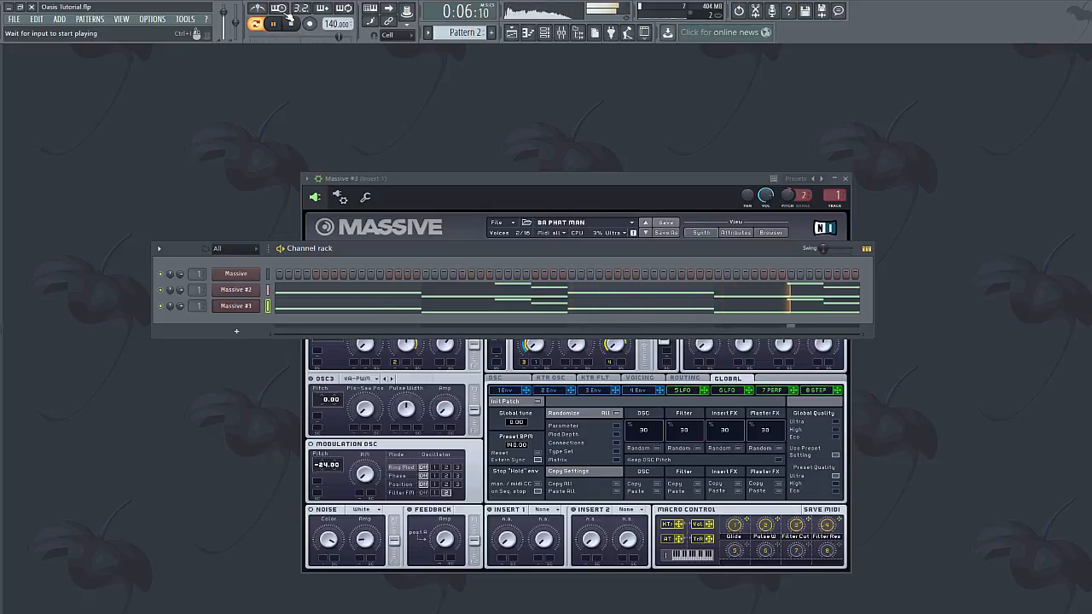
left_click(293, 24)
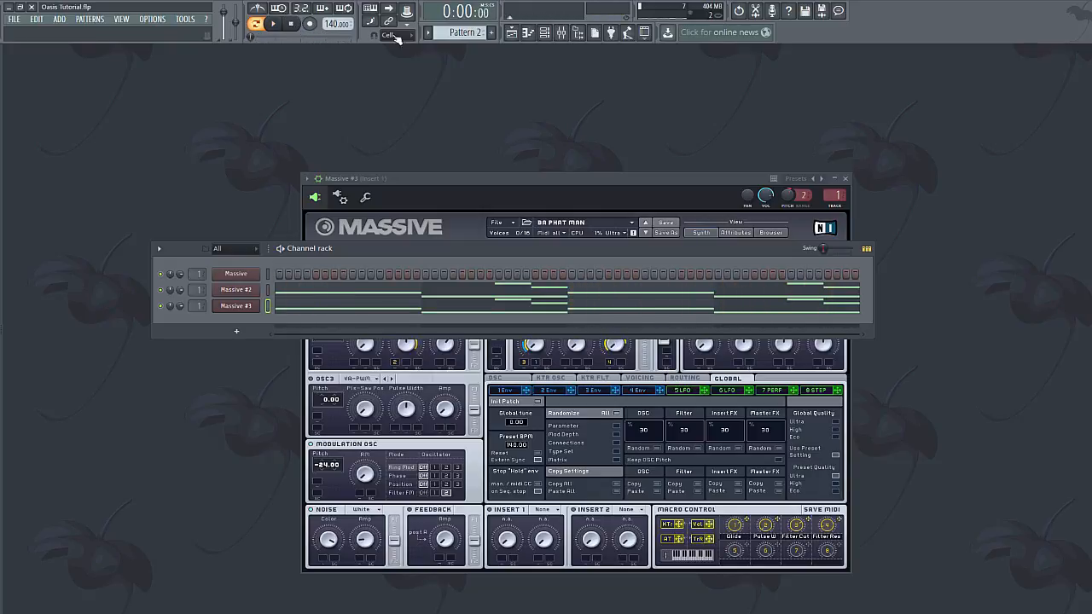
left_click(511, 31)
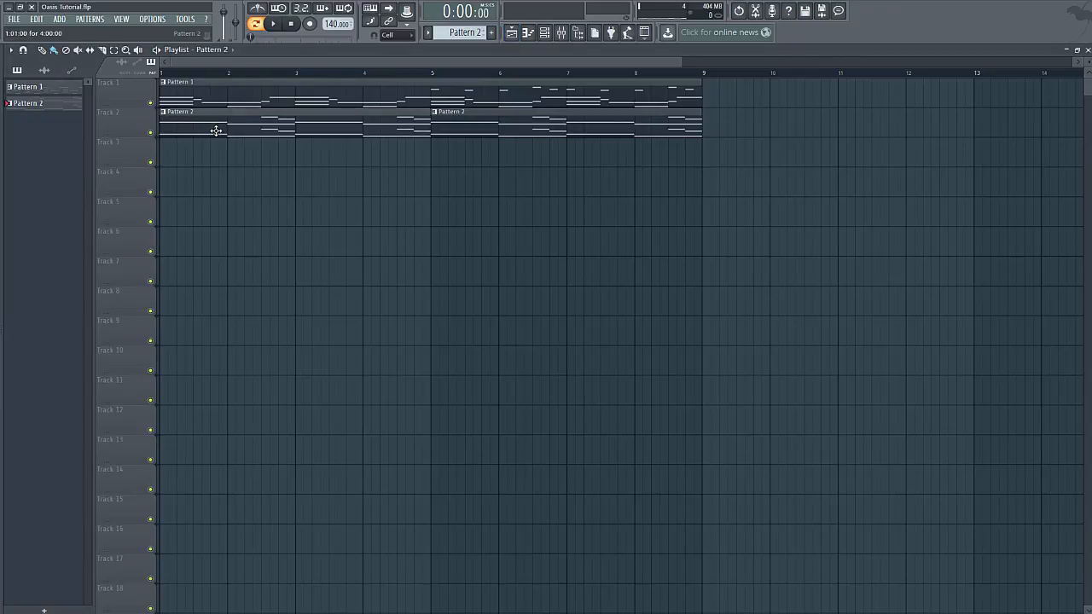
left_click(255, 24)
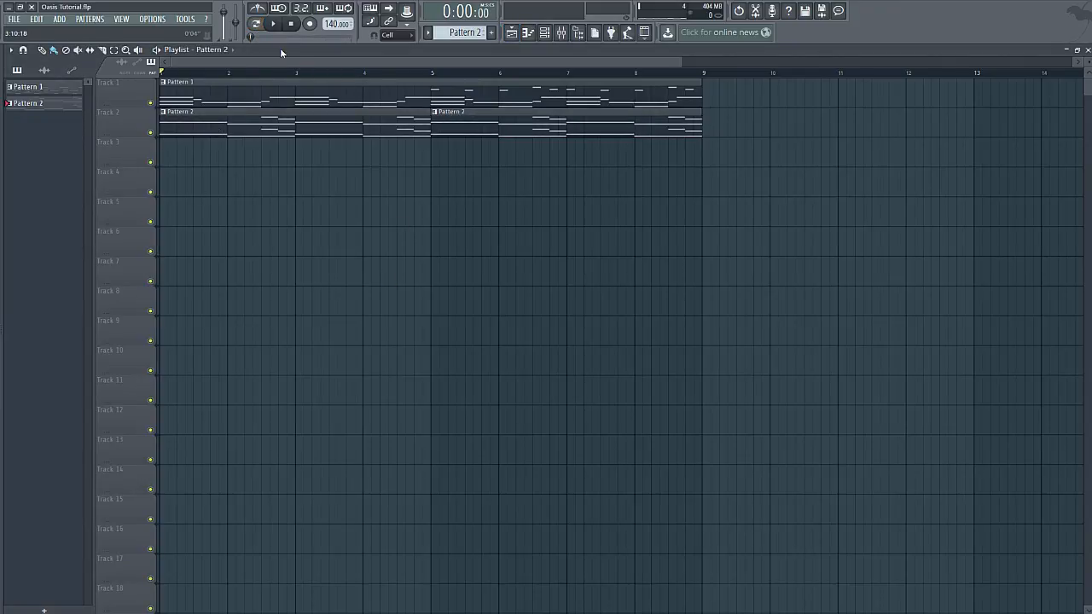
Step: Play the arrangement of Patterns 1 and 2 through its eight playlist bars and stop it
left_click(274, 24)
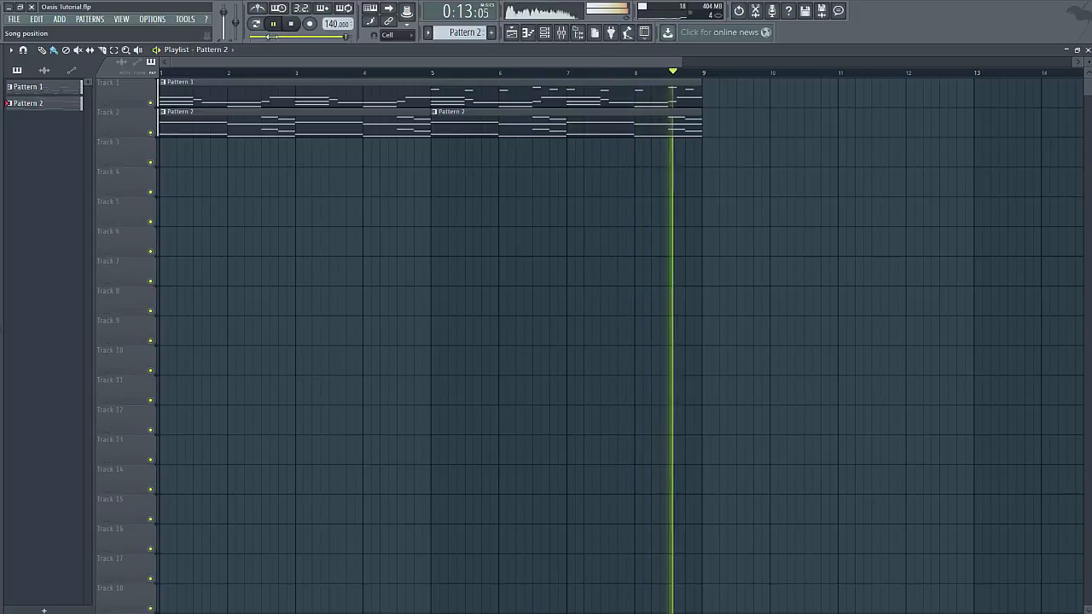
left_click(291, 25)
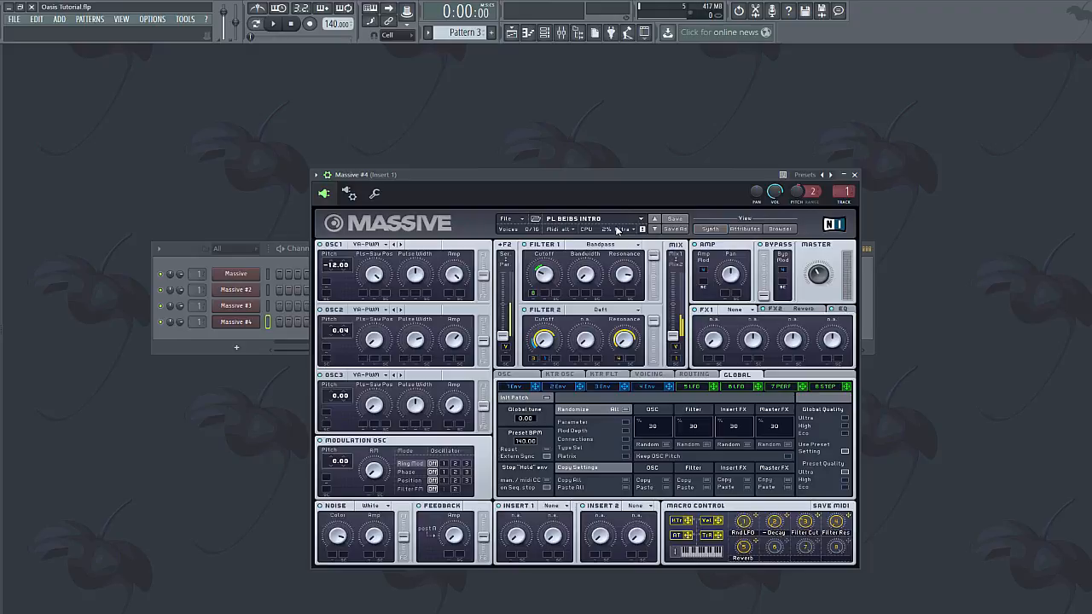
Step: In the Massive #4 piano roll of Pattern 3, add four-step G#7 and C#7 notes on the first two beats of bar 1
right_click(243, 321)
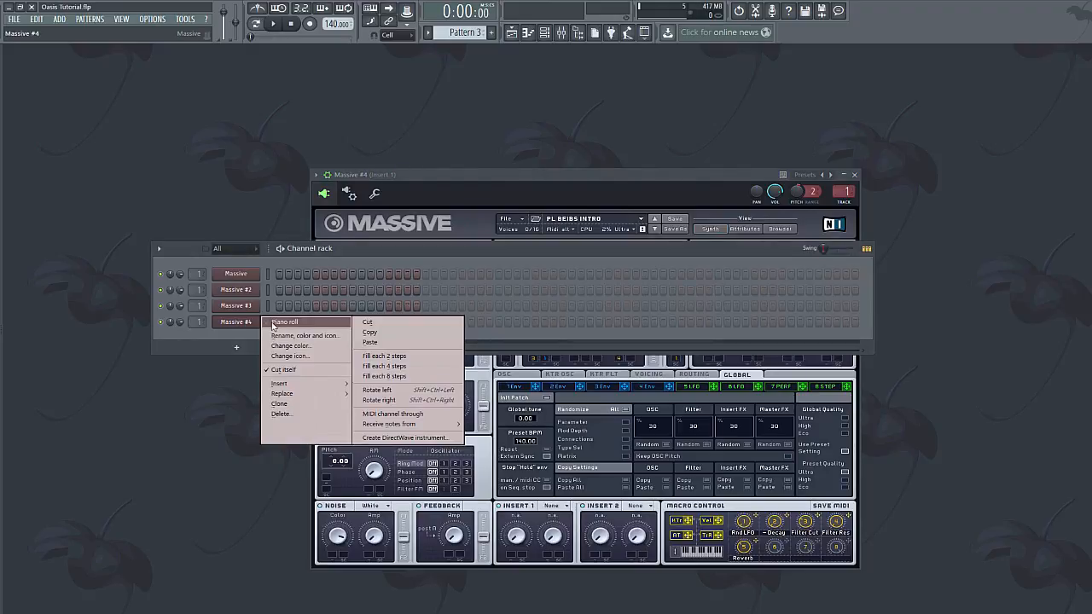
left_click(273, 322)
scroll(60, 320, "up", 5)
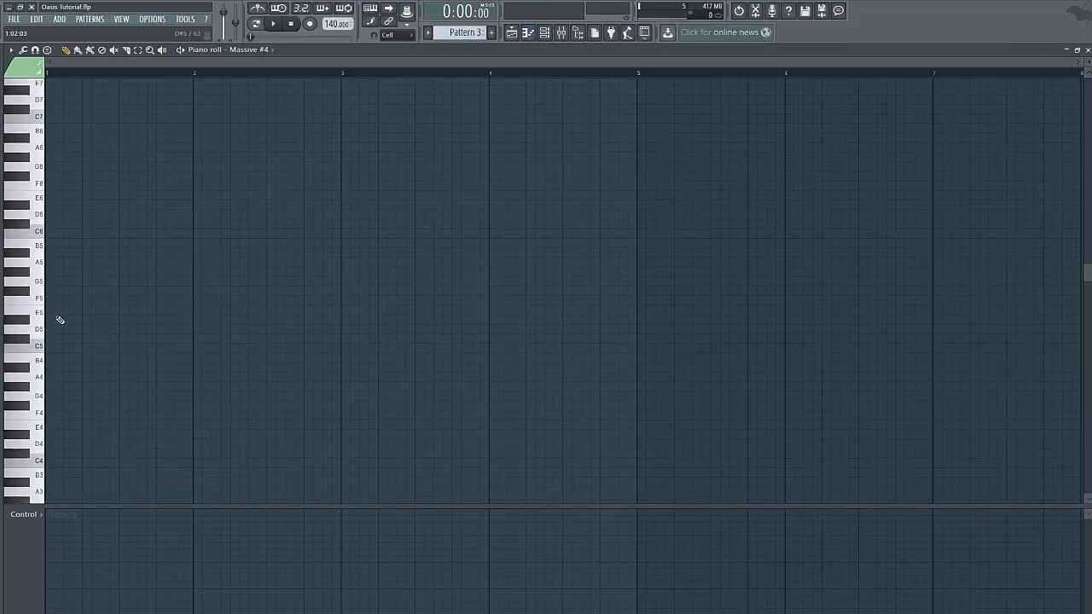
scroll(57, 225, "up", 2)
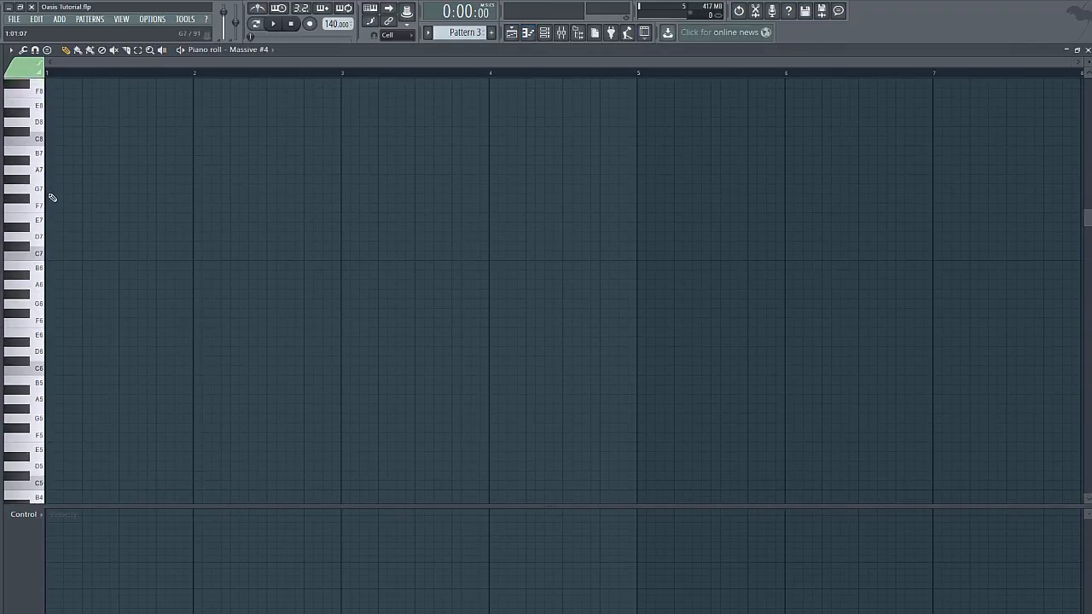
left_click(54, 180)
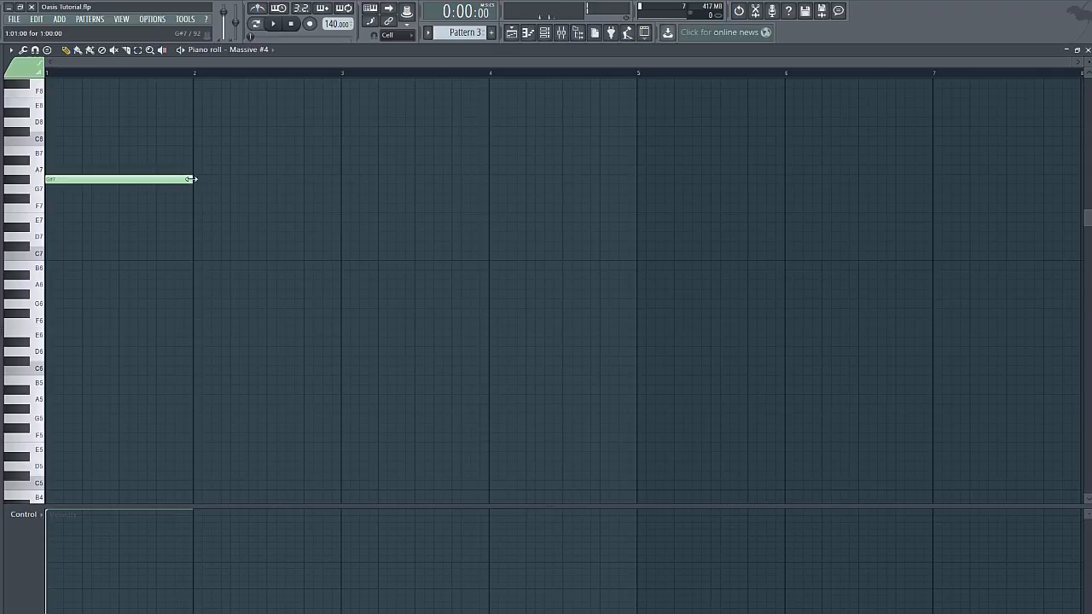
left_click_drag(191, 179, 77, 189)
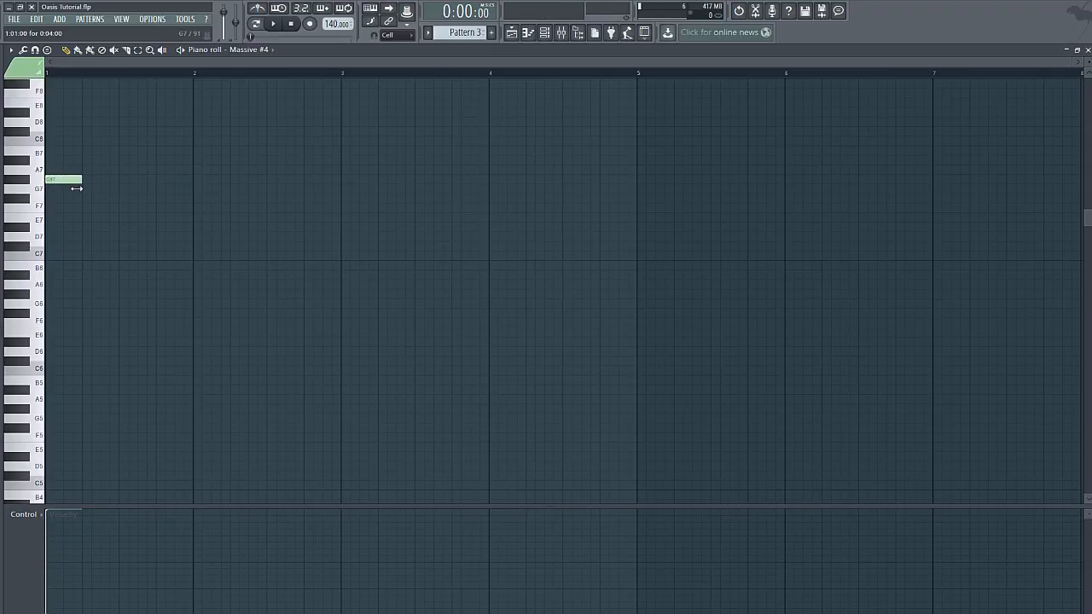
left_click(87, 248)
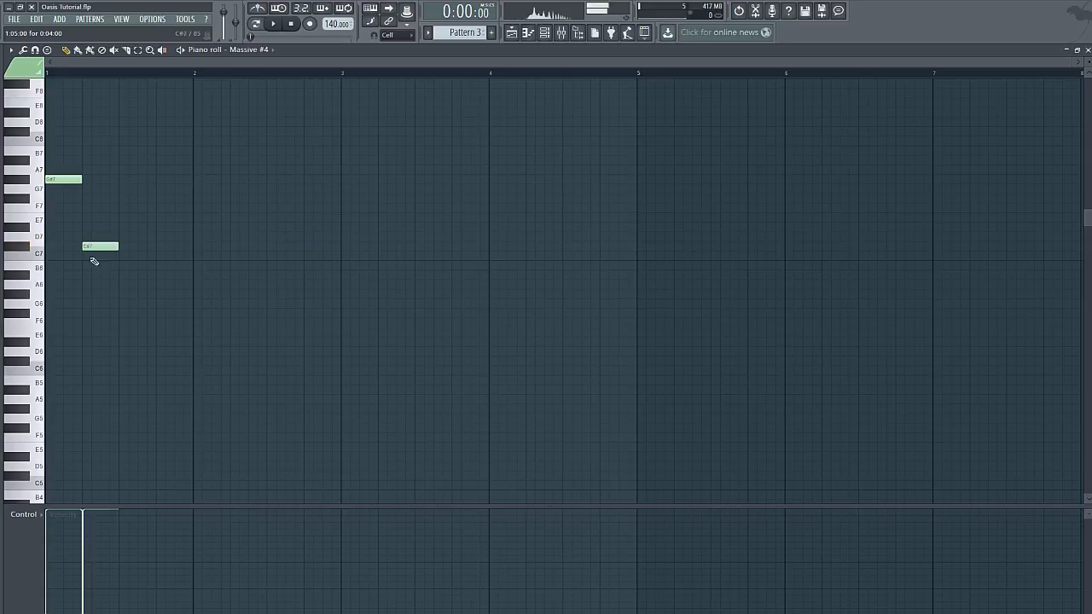
Step: Add four-step B6 and G#6 notes on the first two beats of bar 2, and play the pattern through once
left_click(204, 270)
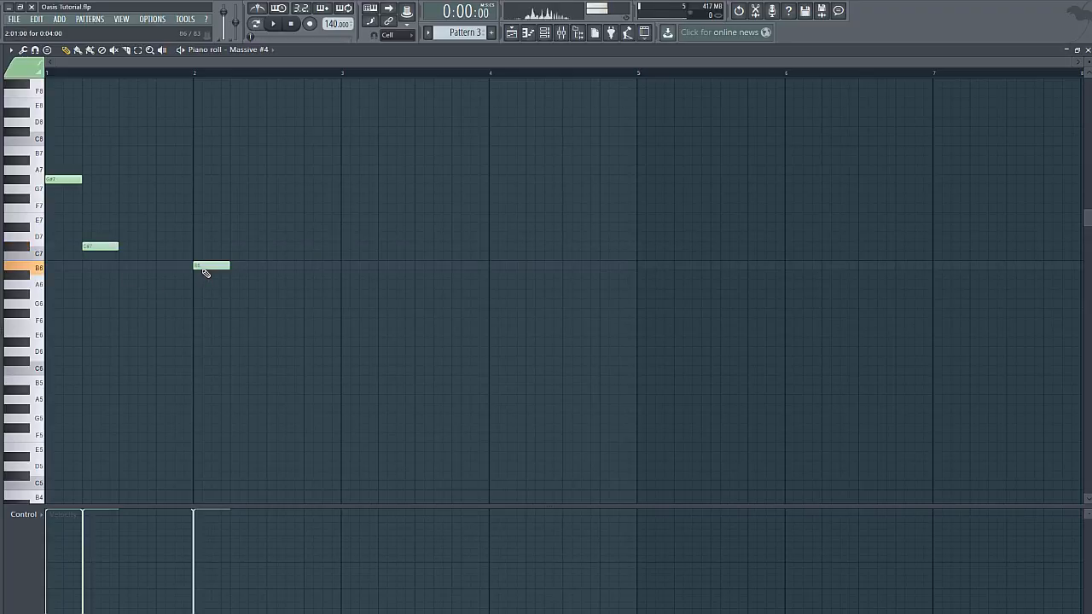
left_click(242, 296)
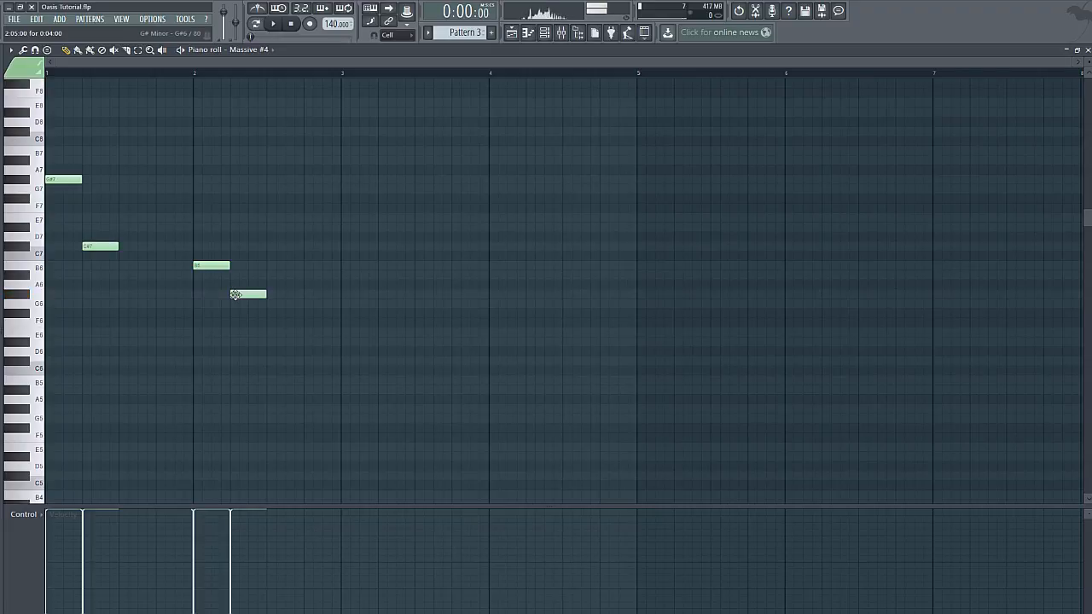
left_click(273, 24)
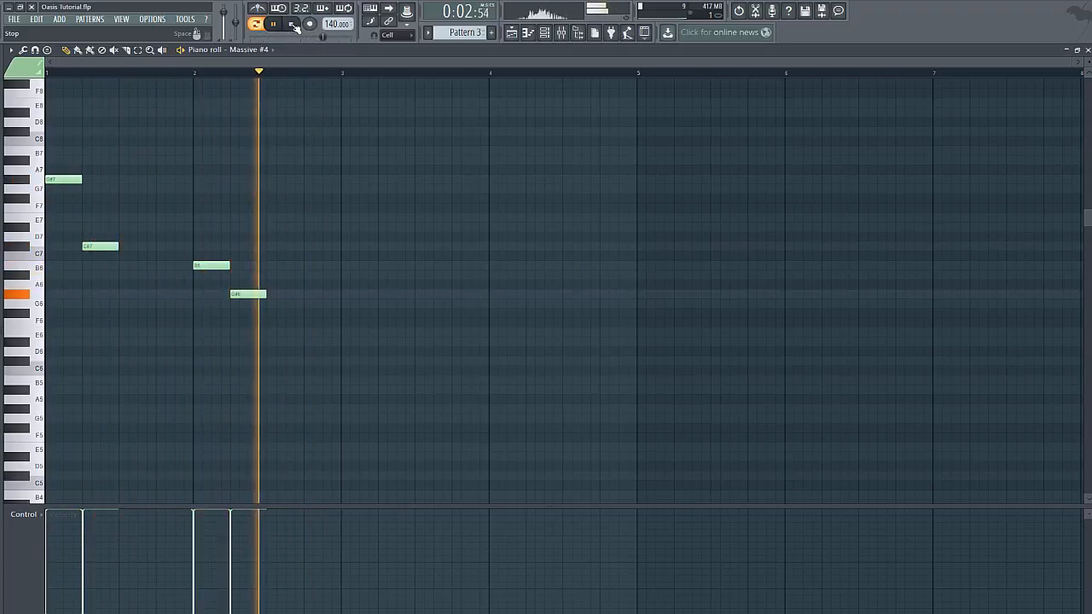
left_click(292, 23)
left_click(1087, 49)
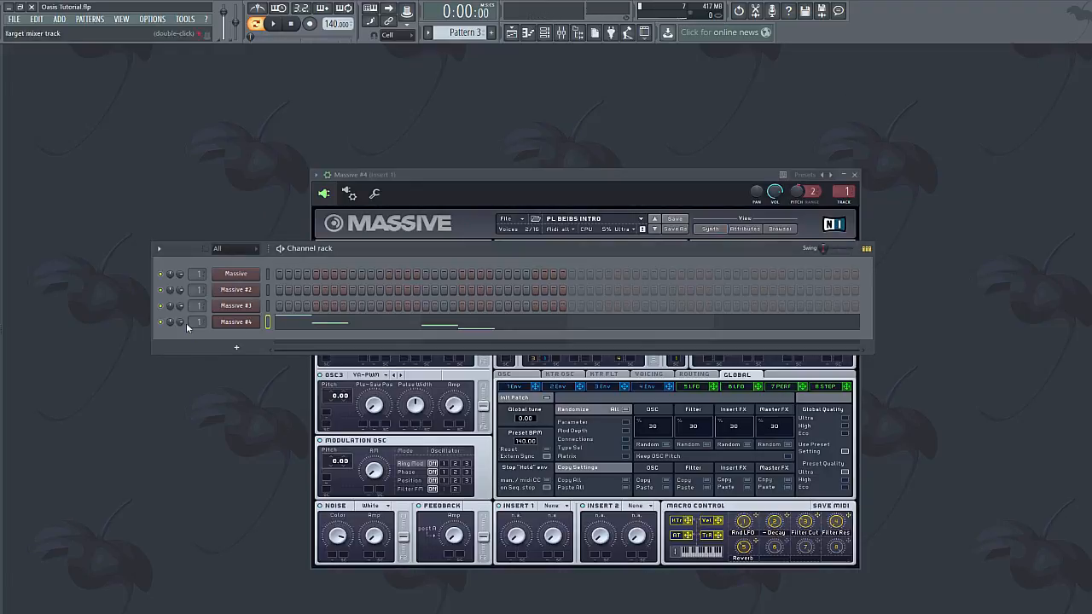
Step: Lower the velocity of all four Massive #4 notes to about 77%, play the pattern, and close the piano roll
left_click(352, 319)
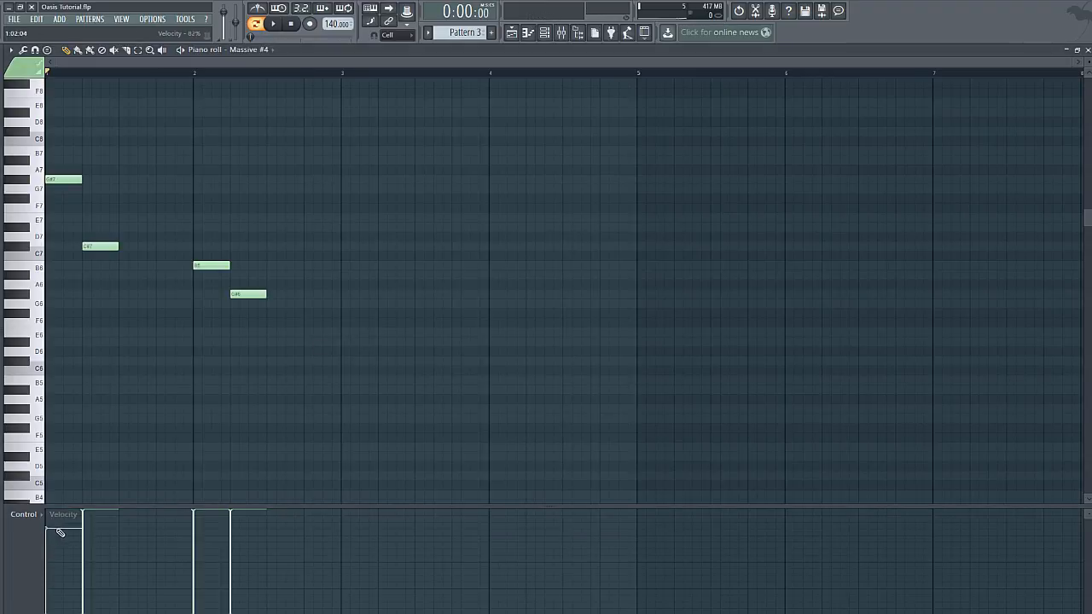
left_click(202, 536)
left_click(241, 536)
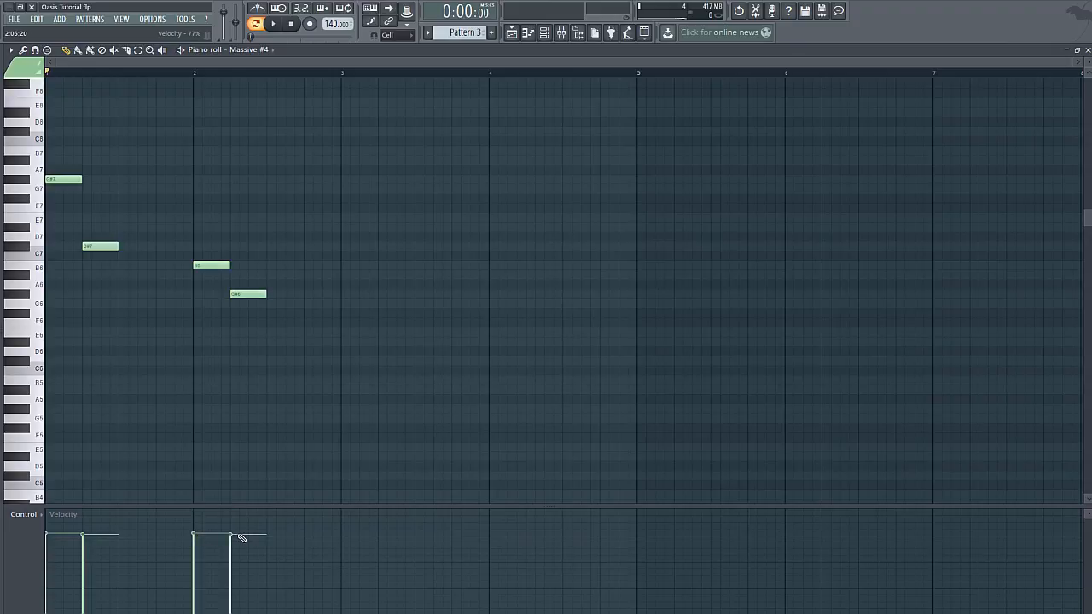
key("space")
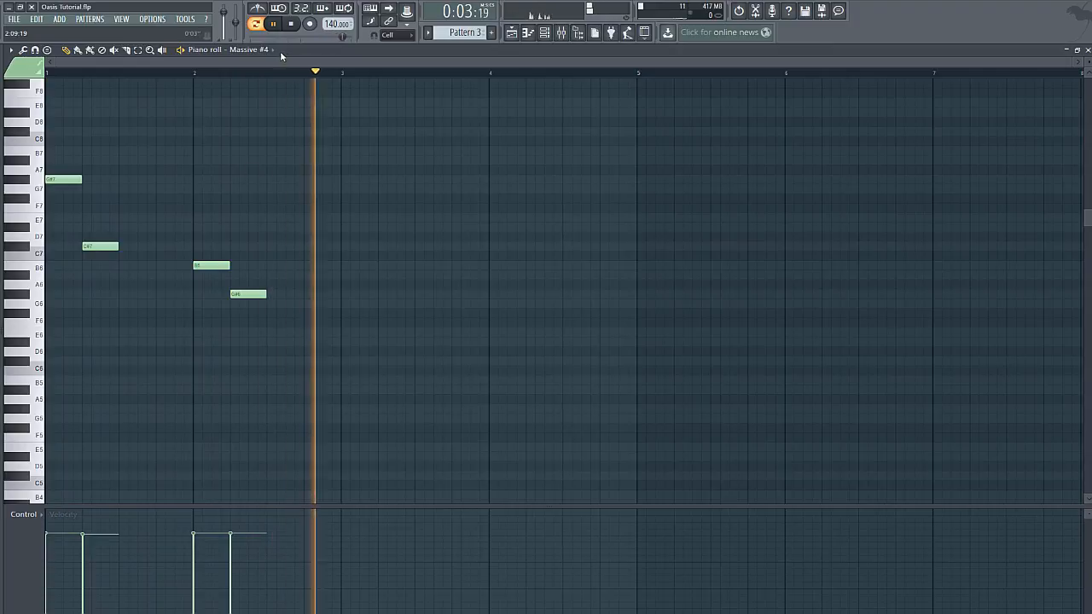
left_click(294, 26)
left_click(1085, 50)
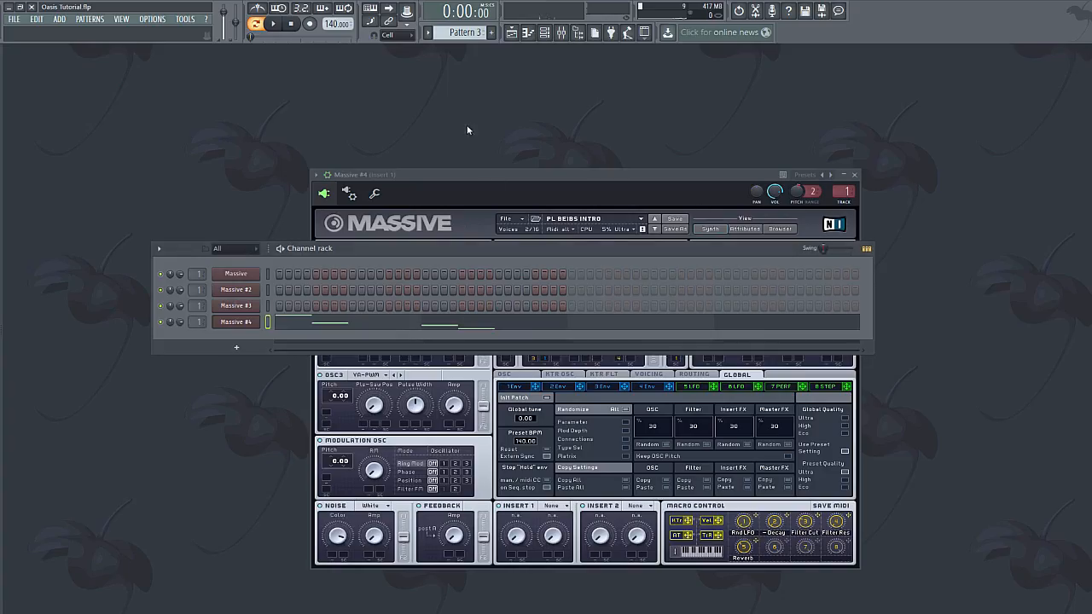
Step: Place Pattern 3 clips on playlist Track 3 at bars 1 and 5
left_click(511, 33)
left_click_drag(207, 158, 121, 162)
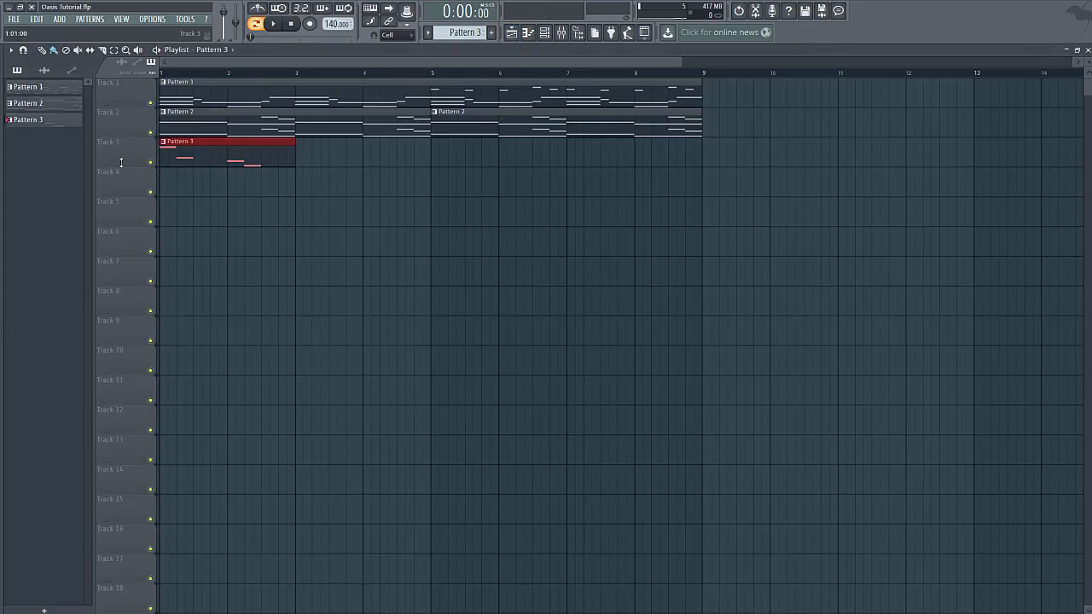
left_click(445, 162)
Step: Replace the Pattern 3 clip at bar 5 and extend it to the end of bar 8
left_click(389, 36)
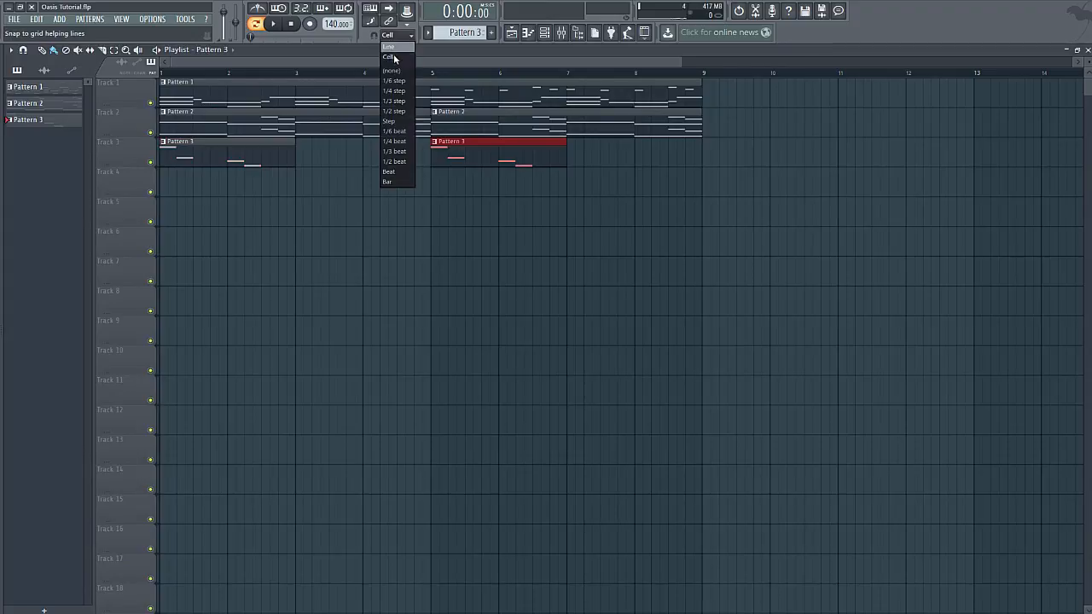
left_click(394, 49)
right_click(461, 162)
left_click(445, 163)
left_click_drag(566, 162, 717, 162)
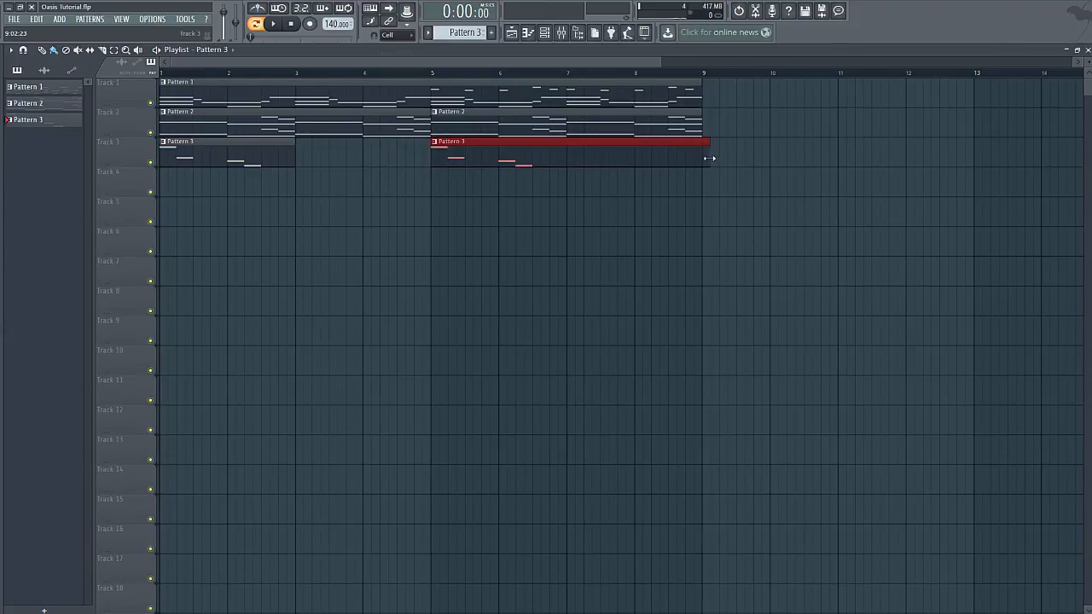
Step: Play the arrangement in song mode and add a Pattern 3 clip on Track 3 at bar 3
key("space")
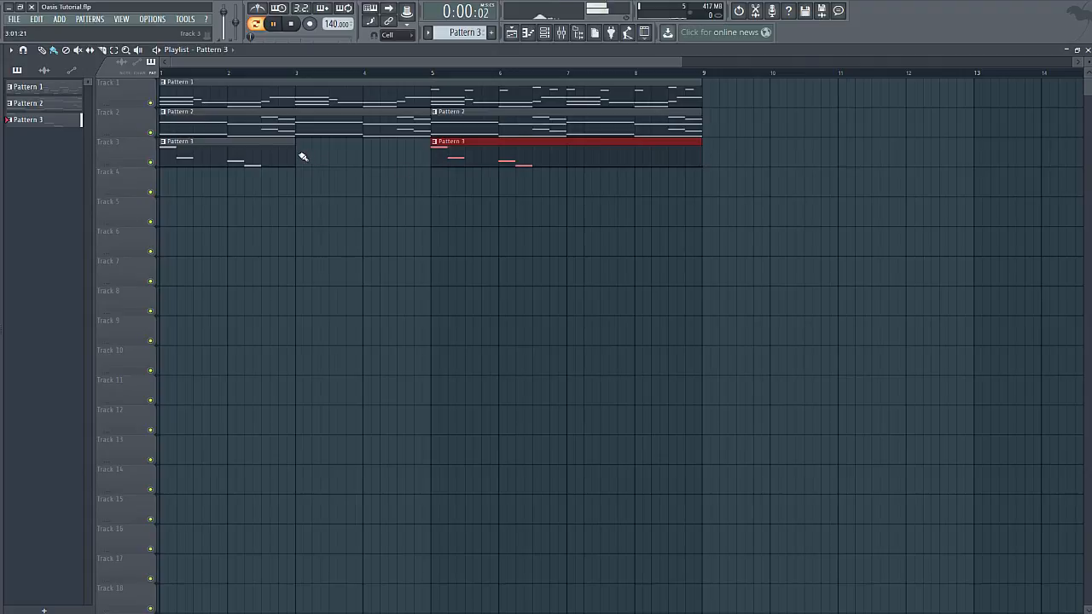
left_click(260, 25)
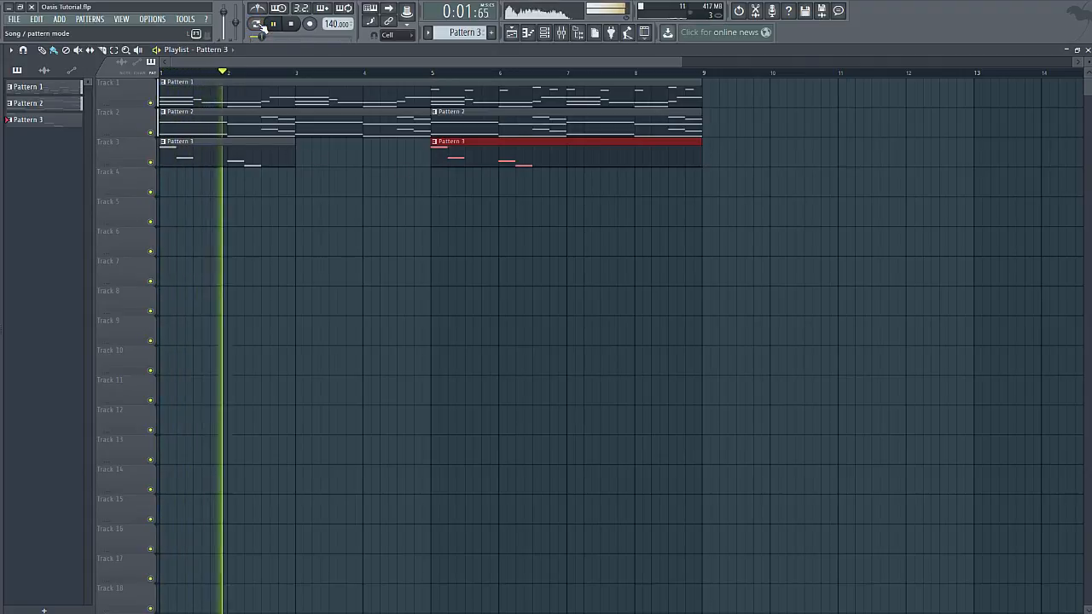
left_click(303, 151)
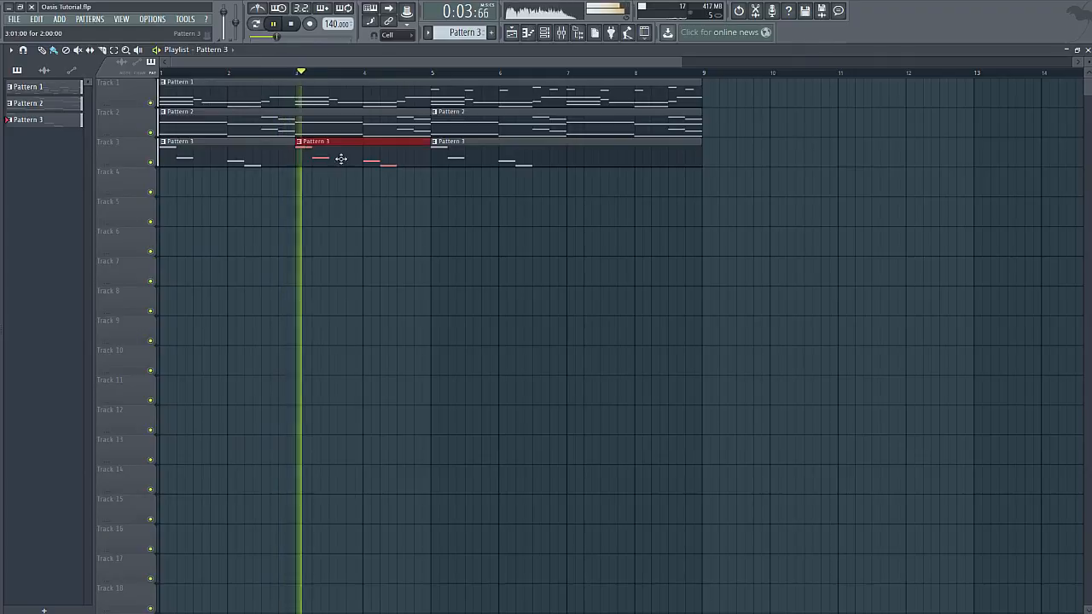
Step: Shorten the Pattern 3 clip at bar 5 to two bars, add another at bar 7, and stop playback after listening
left_click_drag(701, 158, 556, 167)
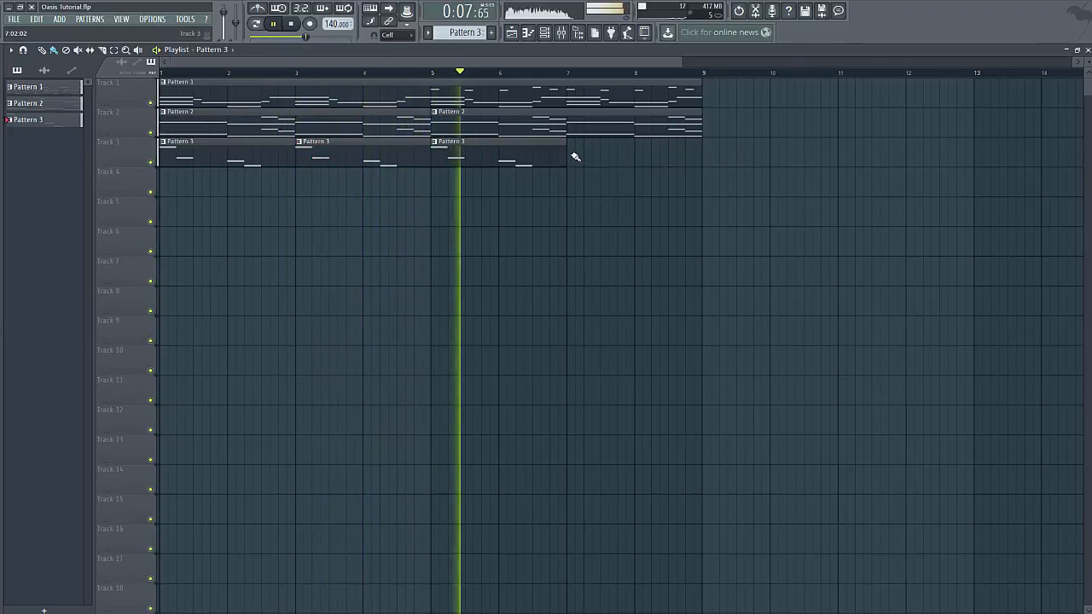
left_click(575, 156)
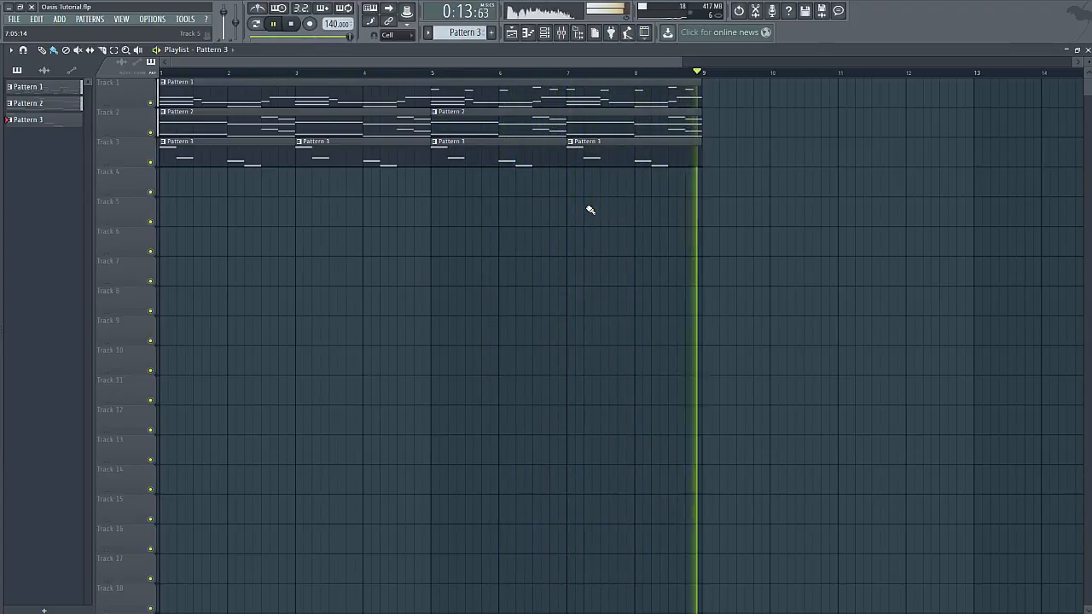
left_click(290, 26)
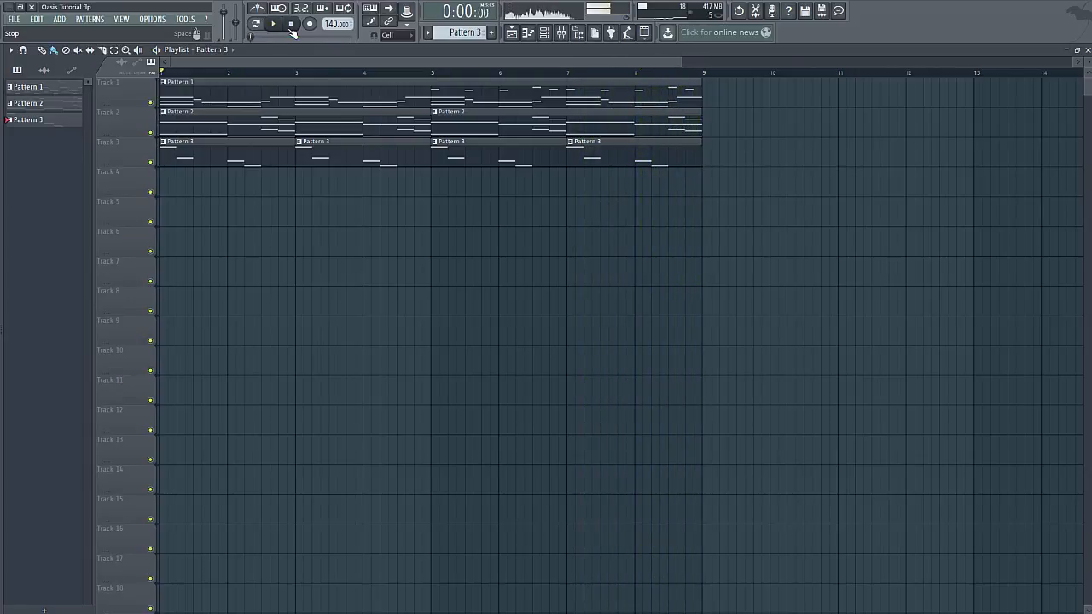